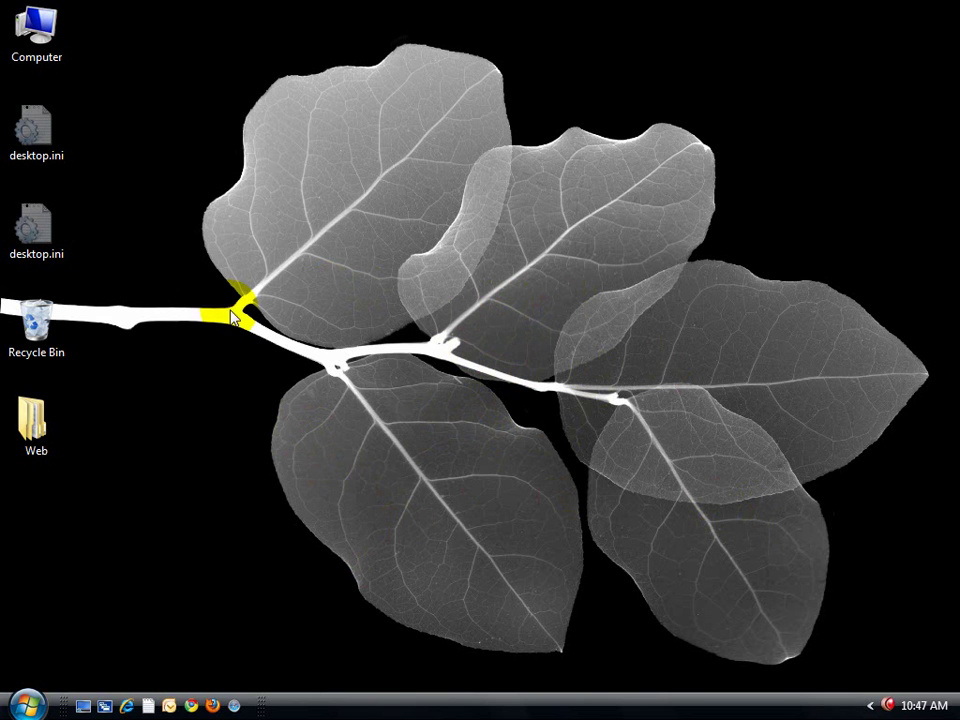
# Start a Remote Desktop Connection to the computer WIN7VM2 with the saved credentials
pyautogui.click(25, 705)
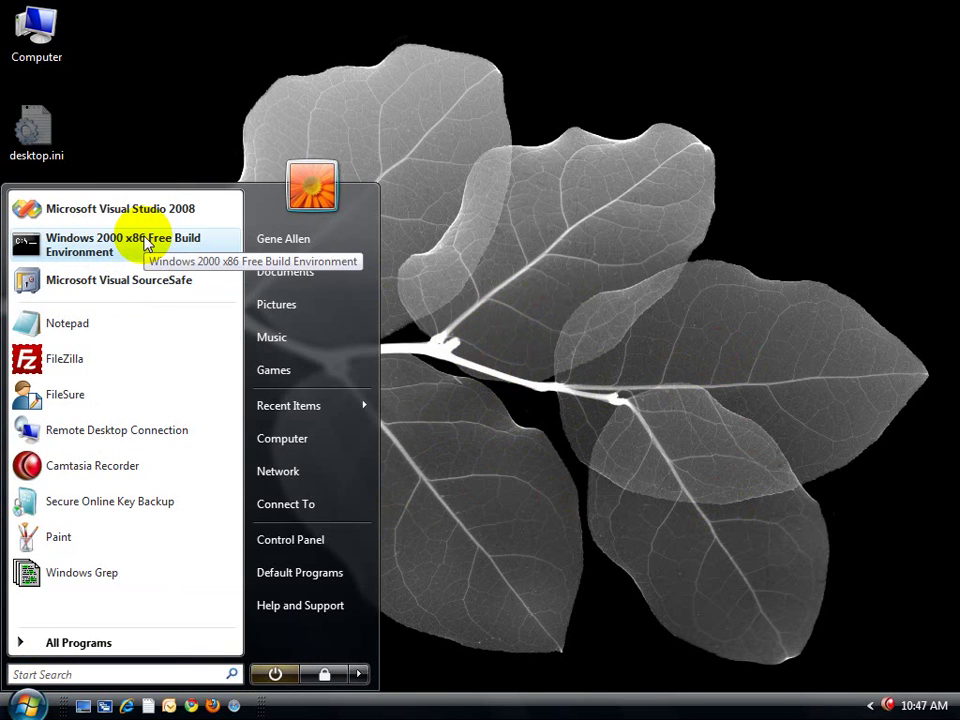
pyautogui.click(130, 433)
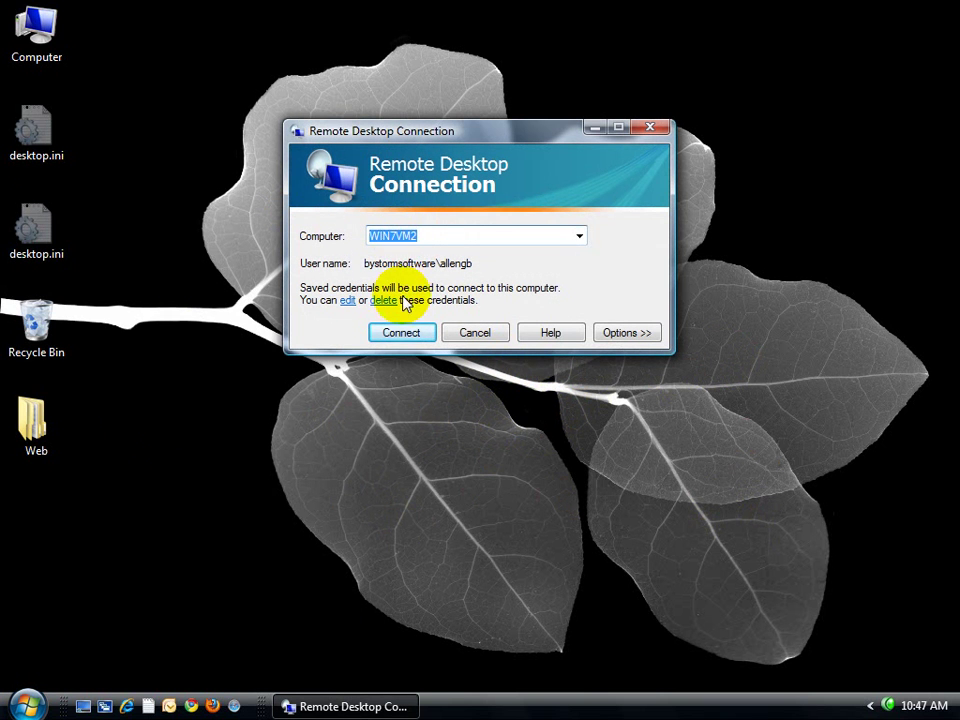
pyautogui.click(405, 334)
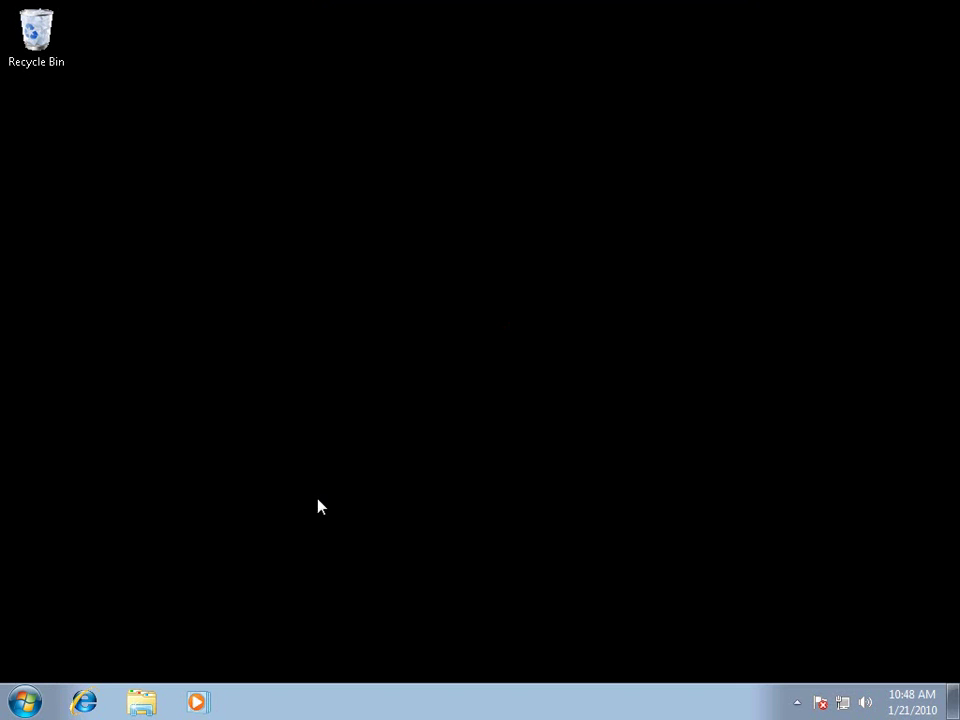
# Browse the remote computer's Local Disk (C:) and open the Medical Records folder
pyautogui.click(30, 703)
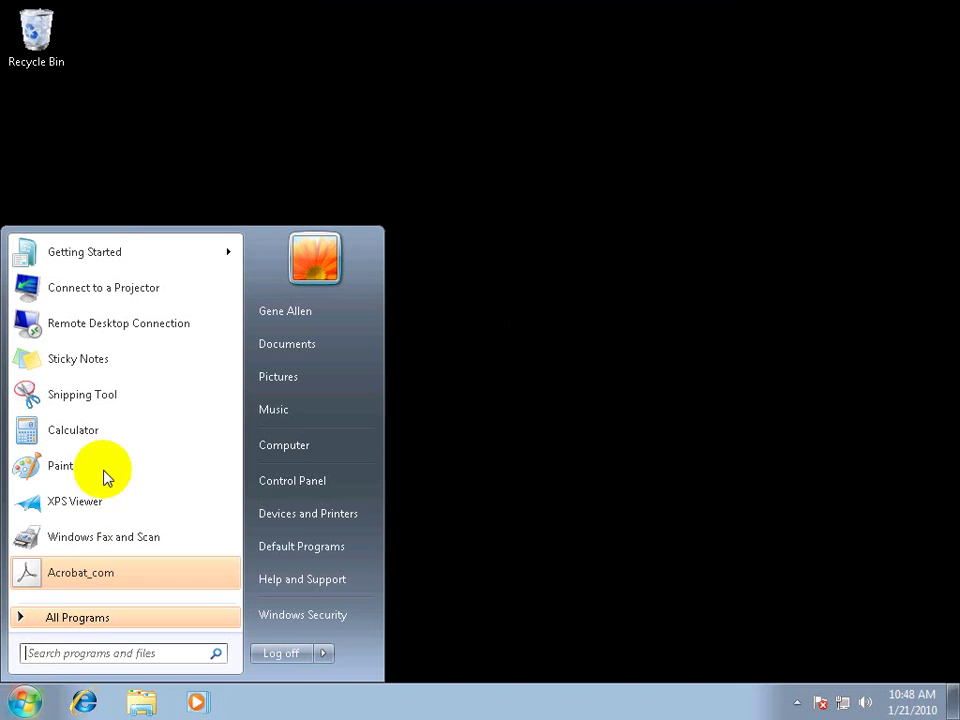
pyautogui.click(294, 452)
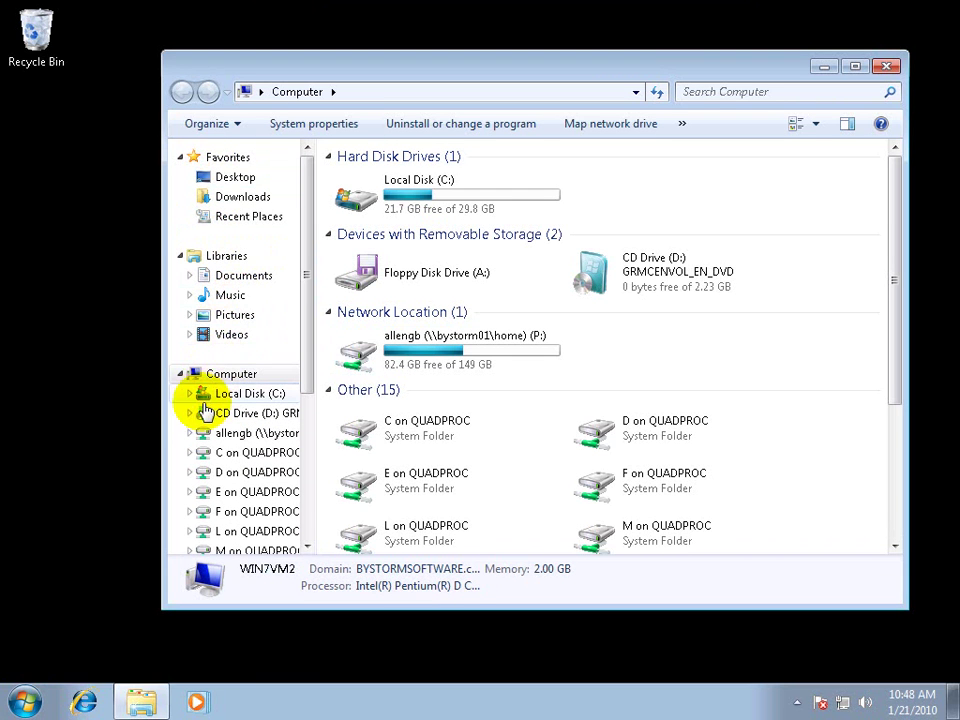
pyautogui.click(191, 394)
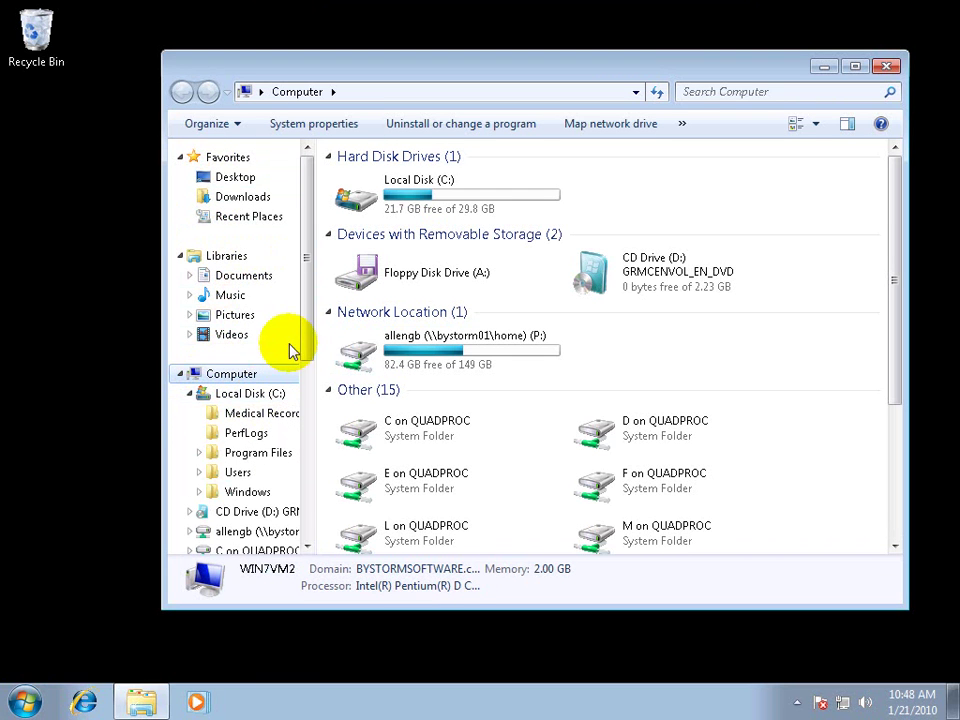
pyautogui.click(275, 413)
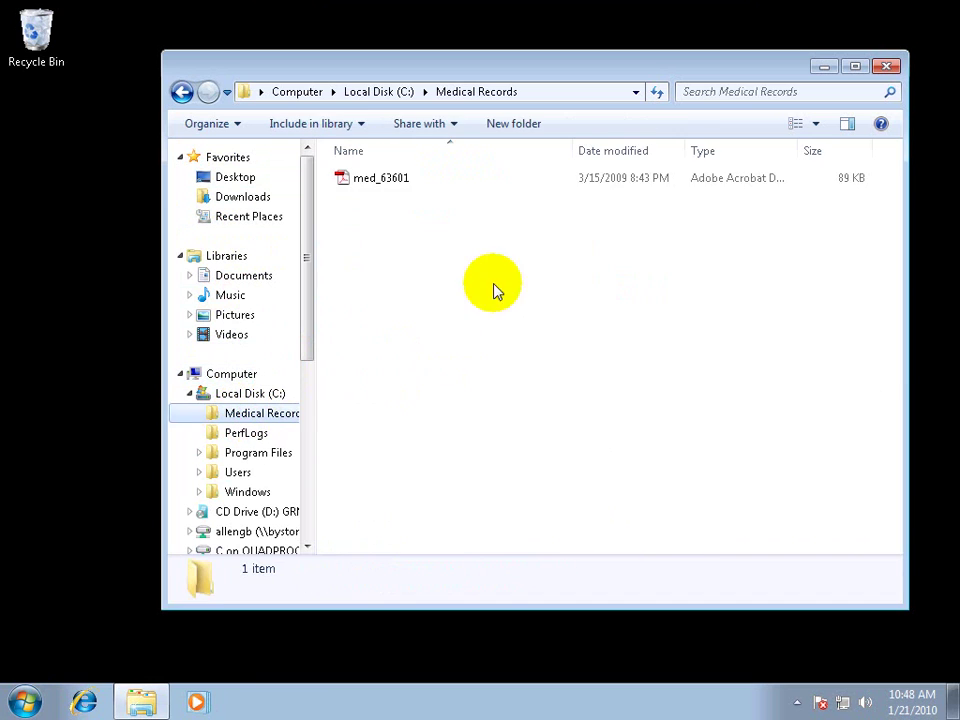
# Open med_63601 in Adobe Reader, skim through its first pages, and close the document
pyautogui.doubleClick(390, 184)
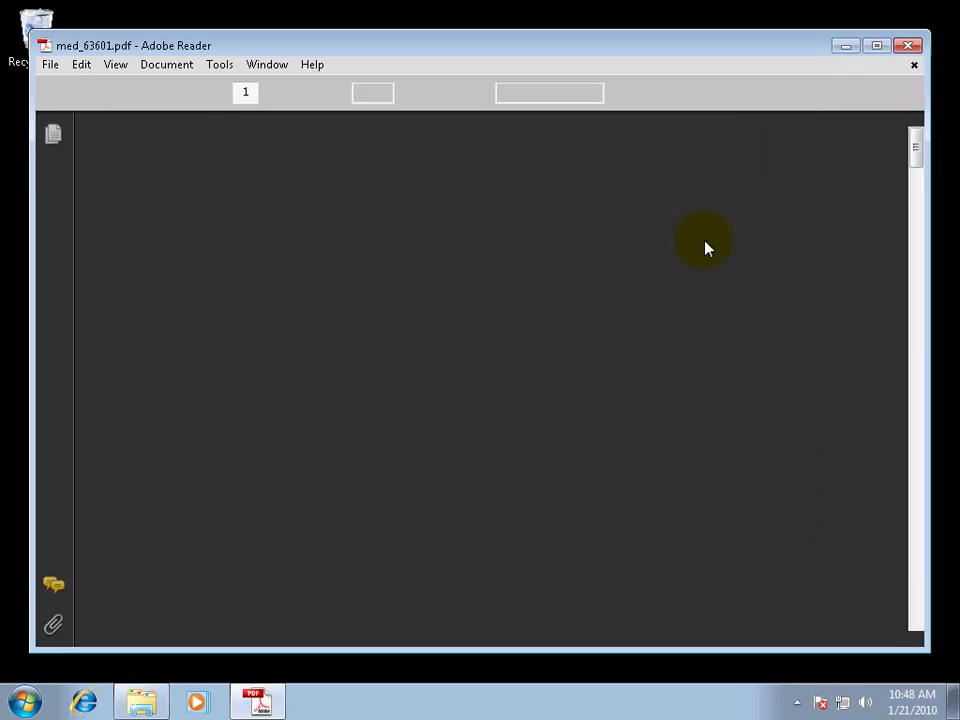
pyautogui.scroll(-15, 707, 246)
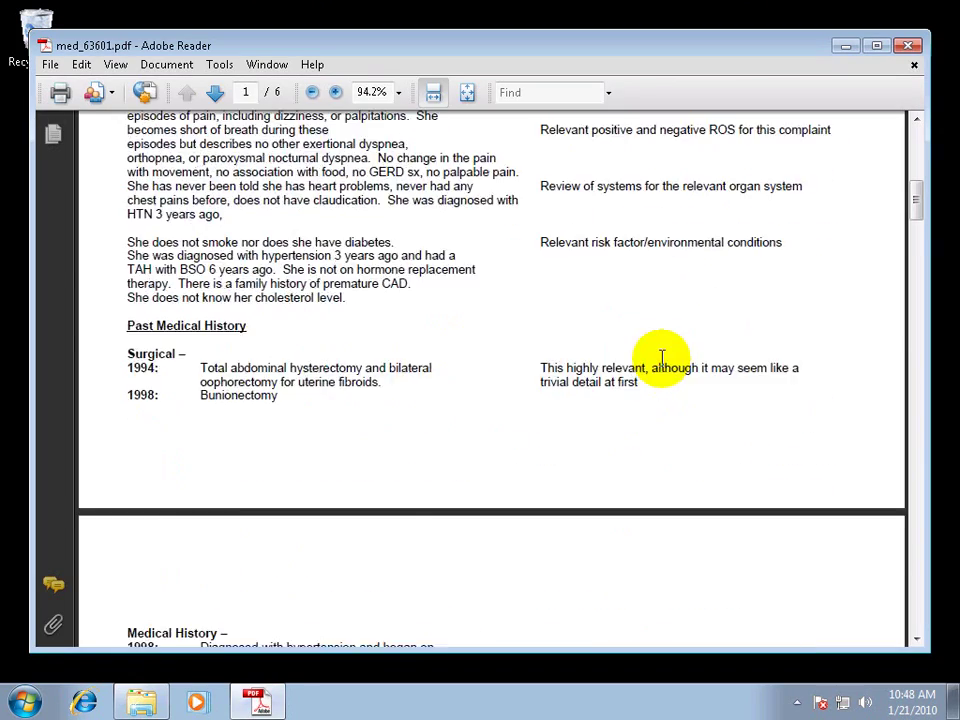
pyautogui.scroll(-5, 661, 357)
pyautogui.click(907, 45)
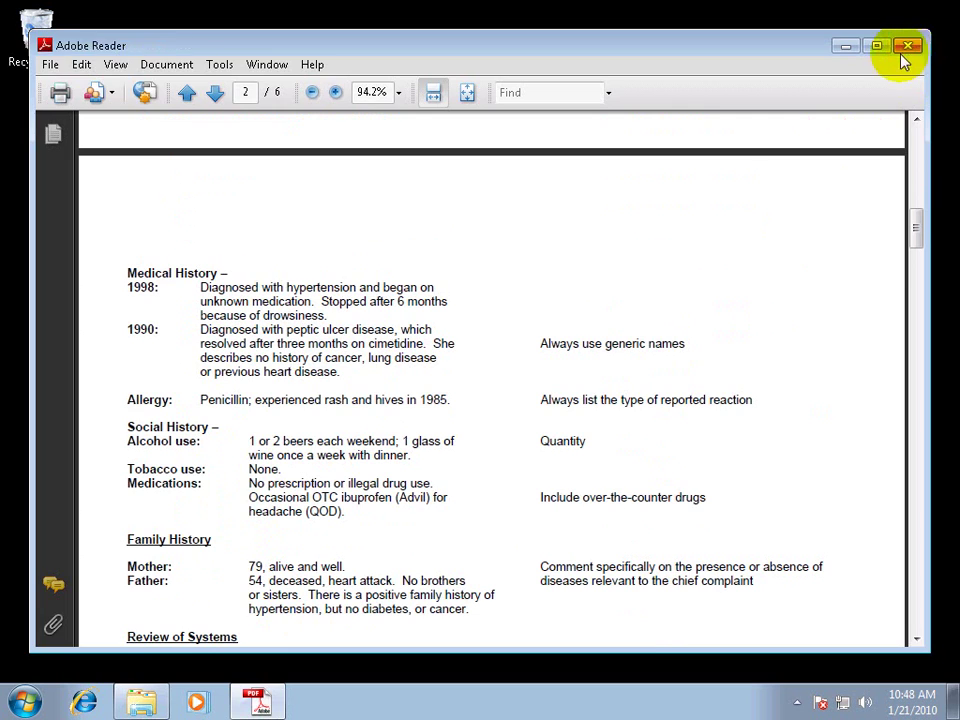
# Reposition the Medical Records window and widen its folder tree to show the mapped QUADPROC drives
pyautogui.moveTo(608, 73); pyautogui.dragTo(634, 51)
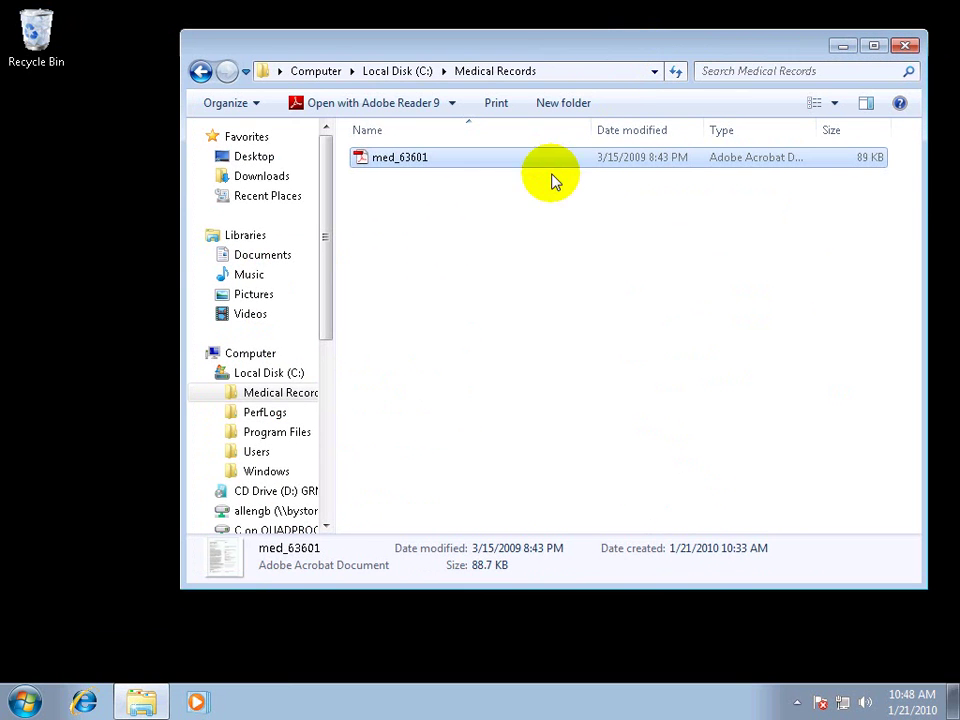
pyautogui.moveTo(339, 388); pyautogui.dragTo(362, 385)
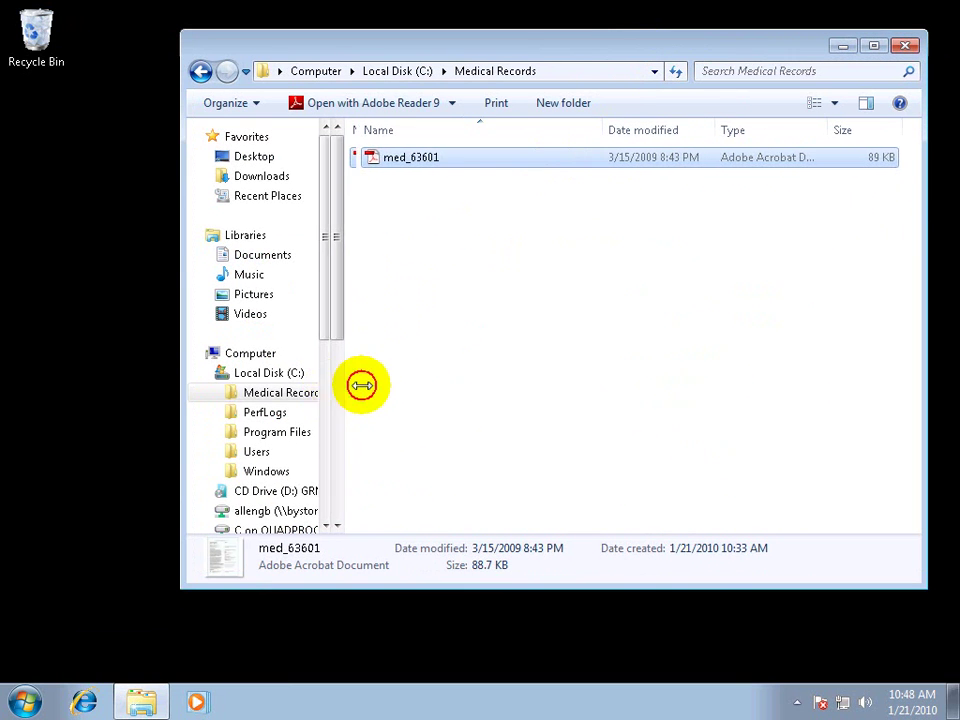
pyautogui.moveTo(360, 321); pyautogui.dragTo(345, 395)
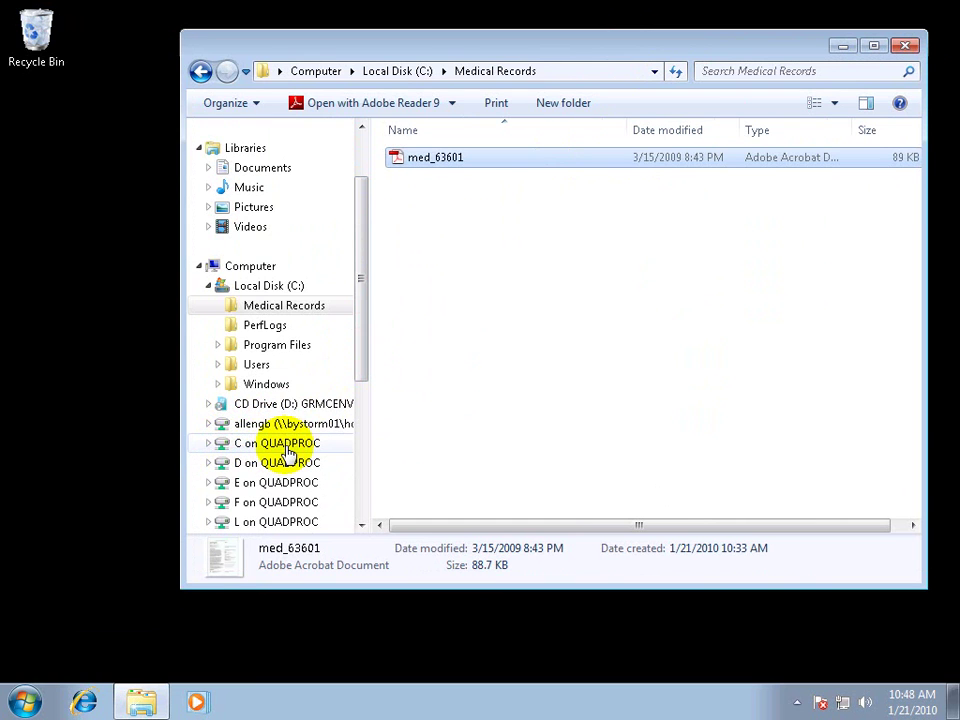
# Try to copy med_63601 from the remote Medical Records folder into temp1 on the C on QUADPROC drive
pyautogui.click(650, 6)
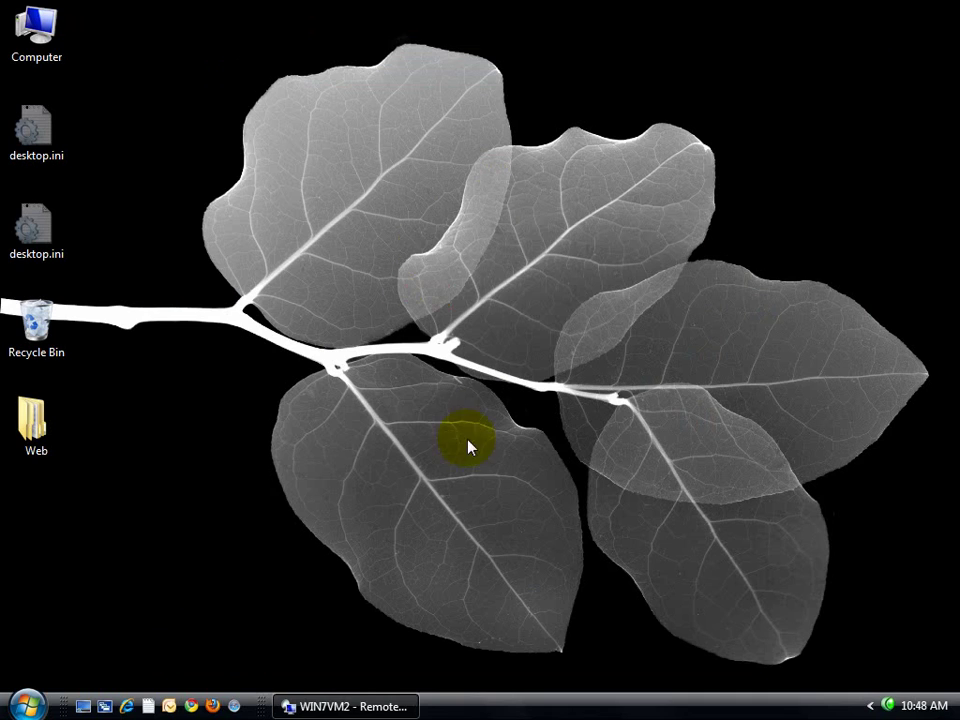
pyautogui.click(352, 706)
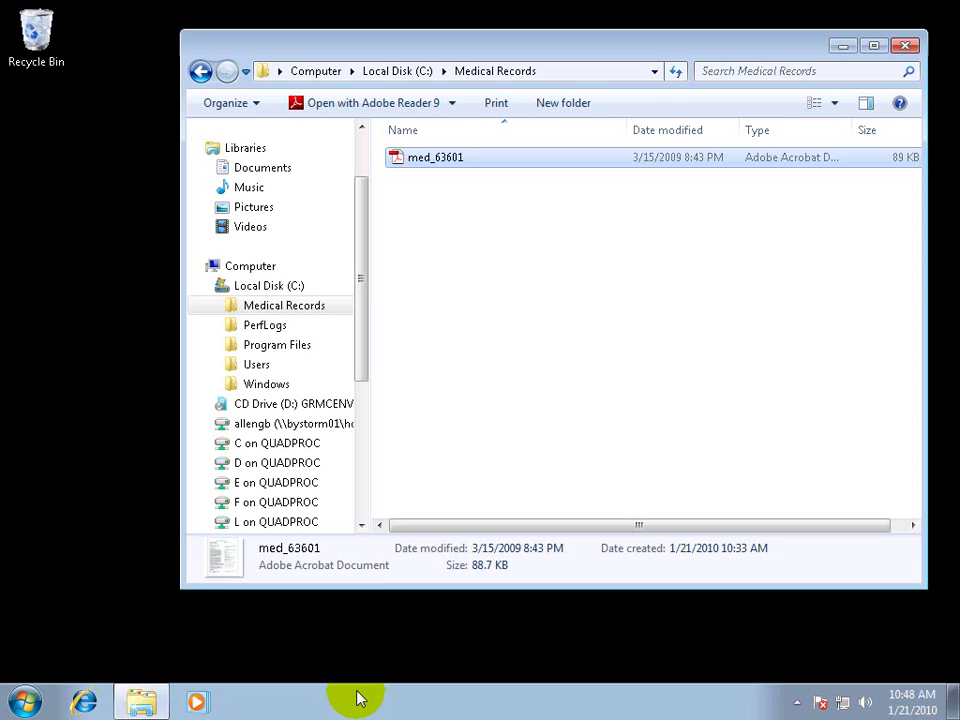
pyautogui.click(209, 443)
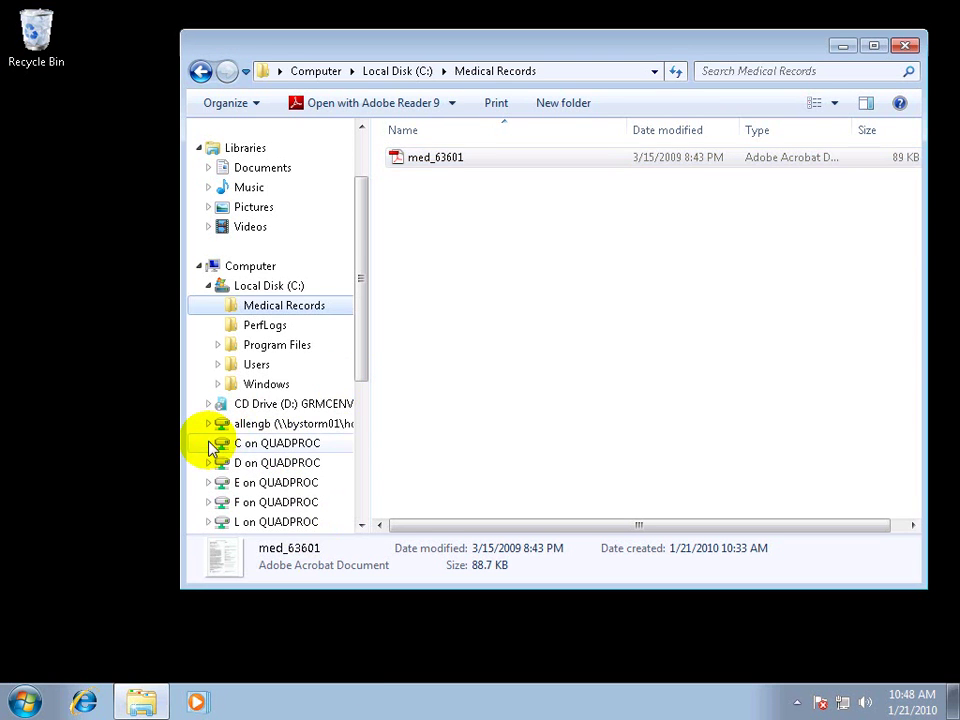
pyautogui.moveTo(364, 321); pyautogui.dragTo(338, 420)
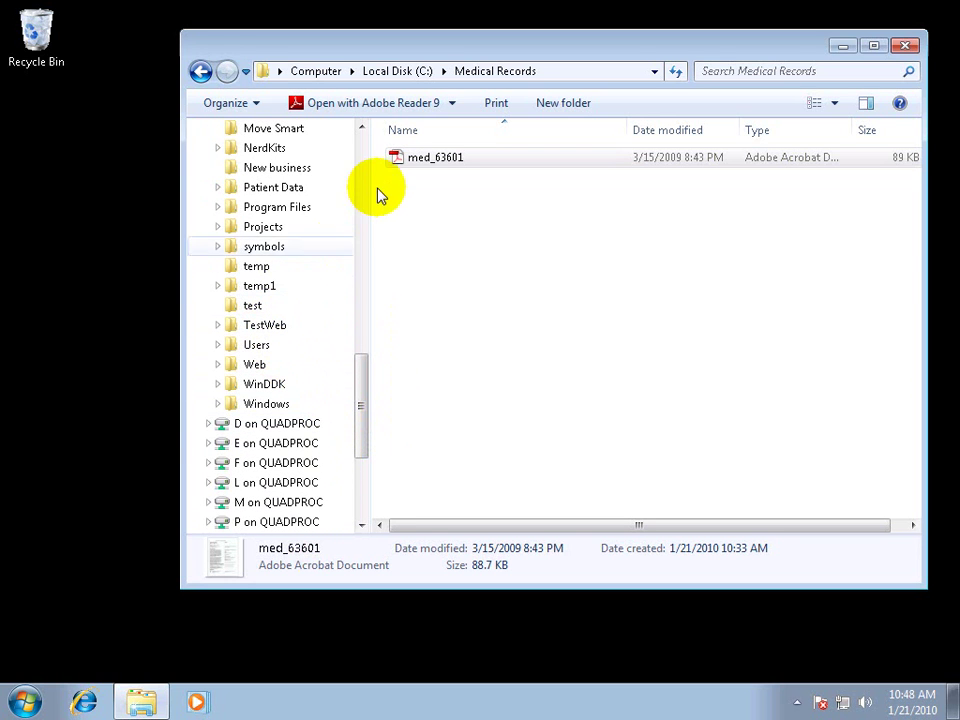
pyautogui.moveTo(418, 162); pyautogui.dragTo(266, 293)
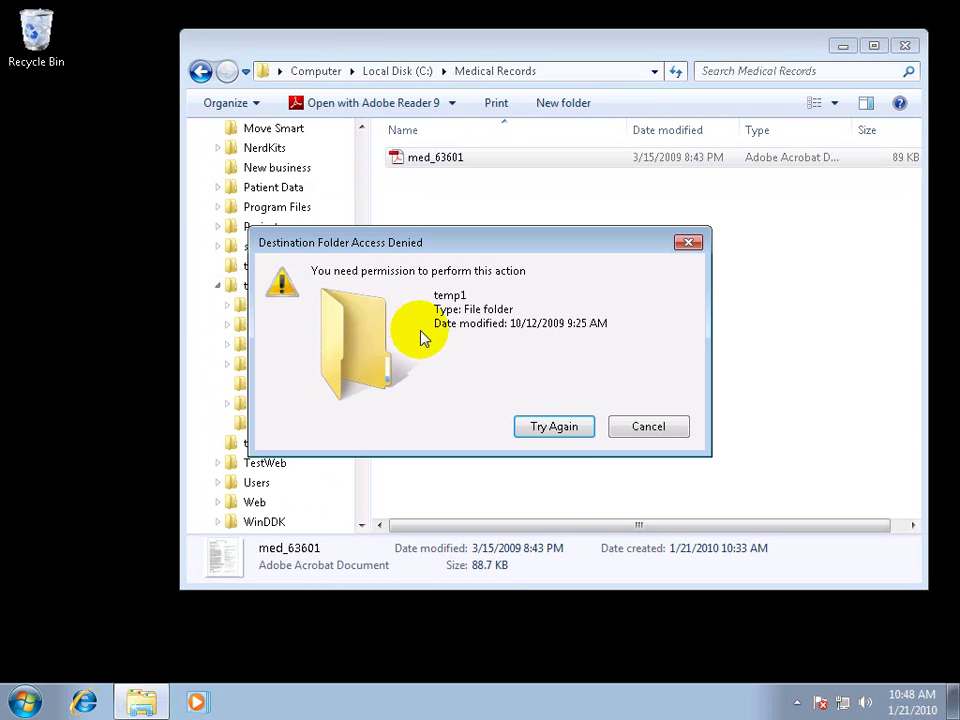
pyautogui.click(645, 427)
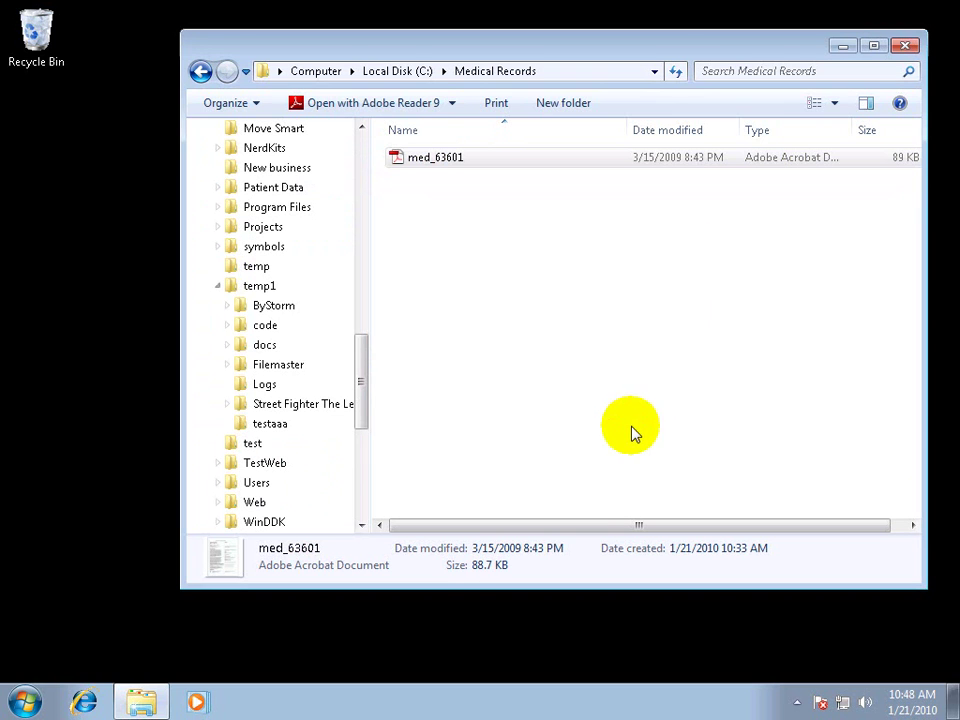
pyautogui.click(217, 286)
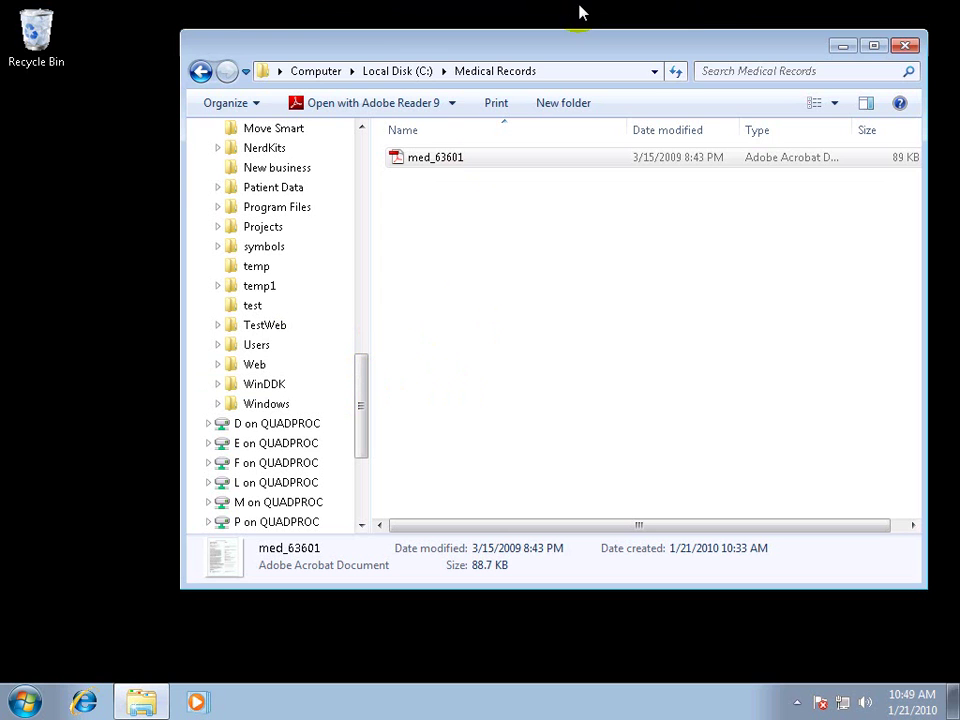
# Minimize the remote session and try to open \\WIN7VM2\c$ in Windows Explorer on the local computer
pyautogui.moveTo(579, 9)
pyautogui.click(647, 9)
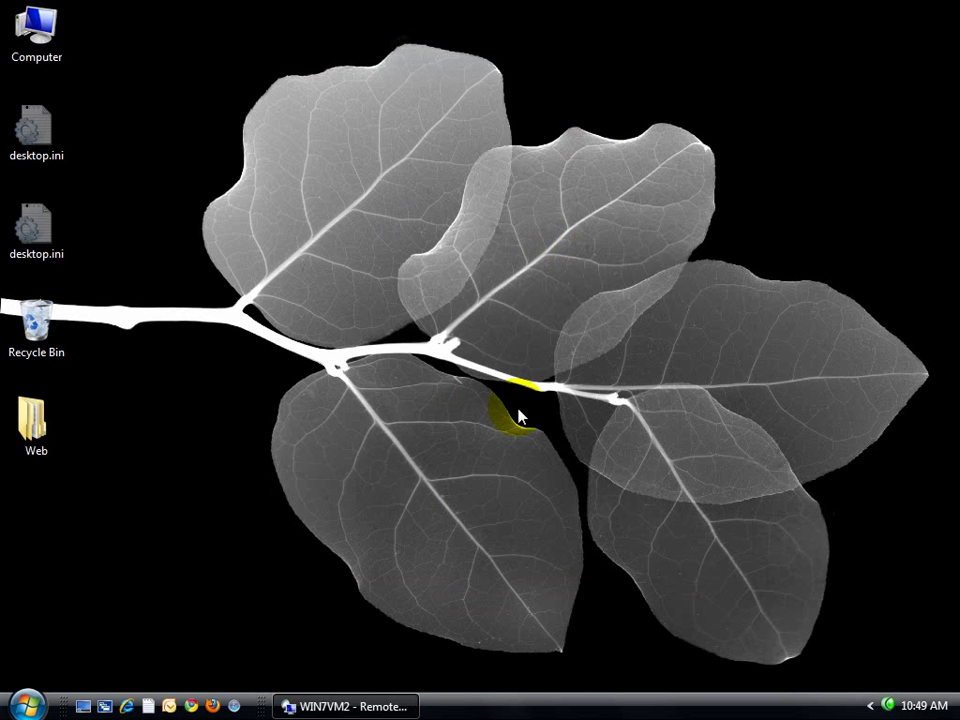
pyautogui.rightClick(37, 50)
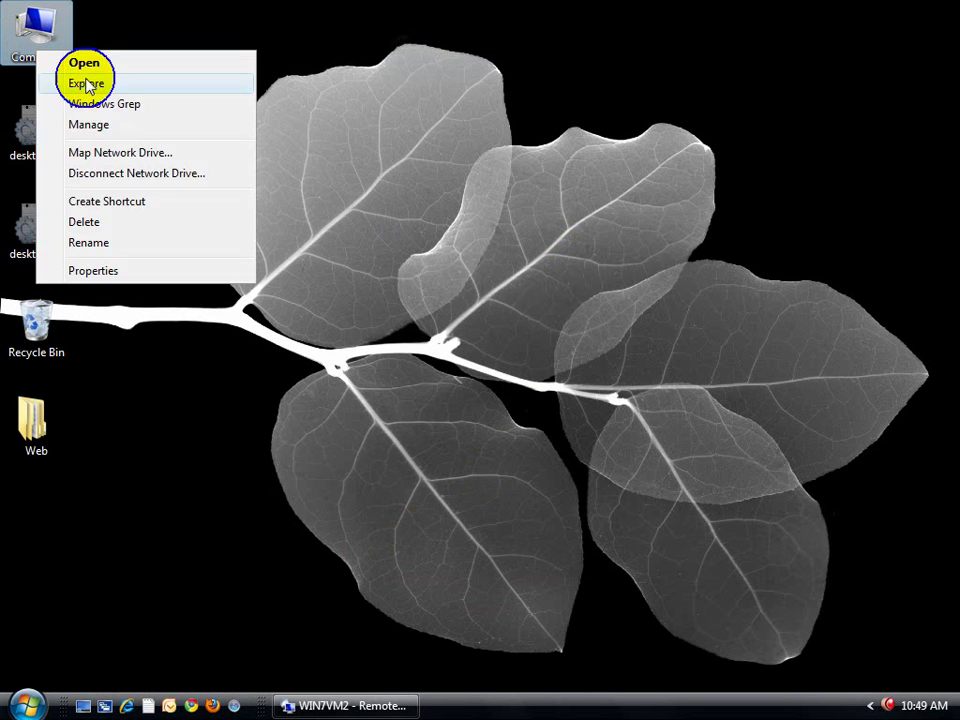
pyautogui.click(112, 84)
pyautogui.click(503, 41)
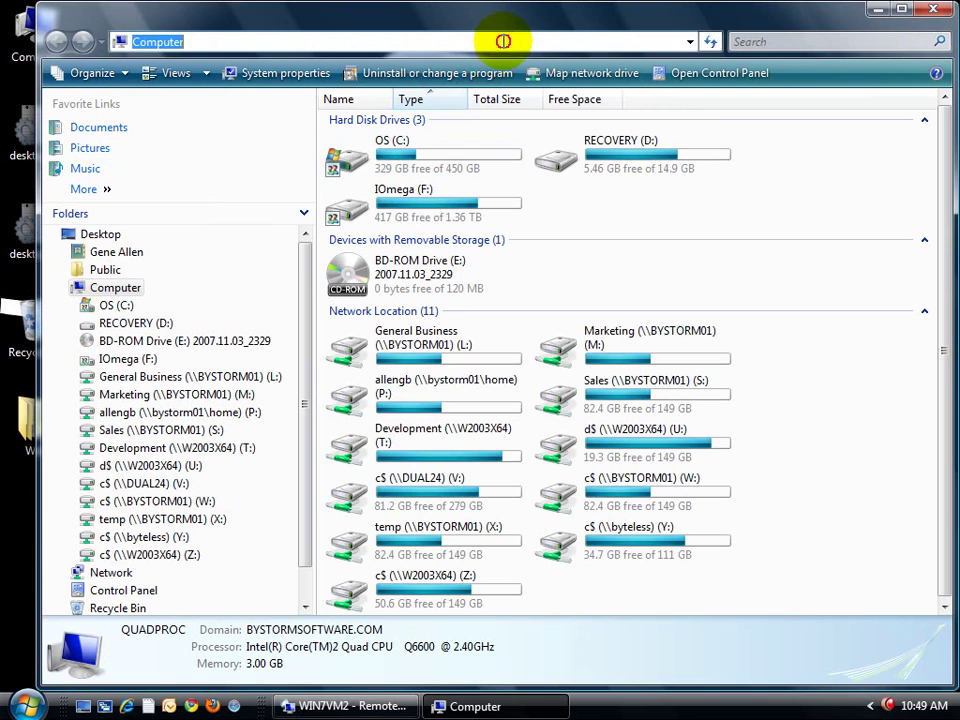
pyautogui.write('\\\\win')
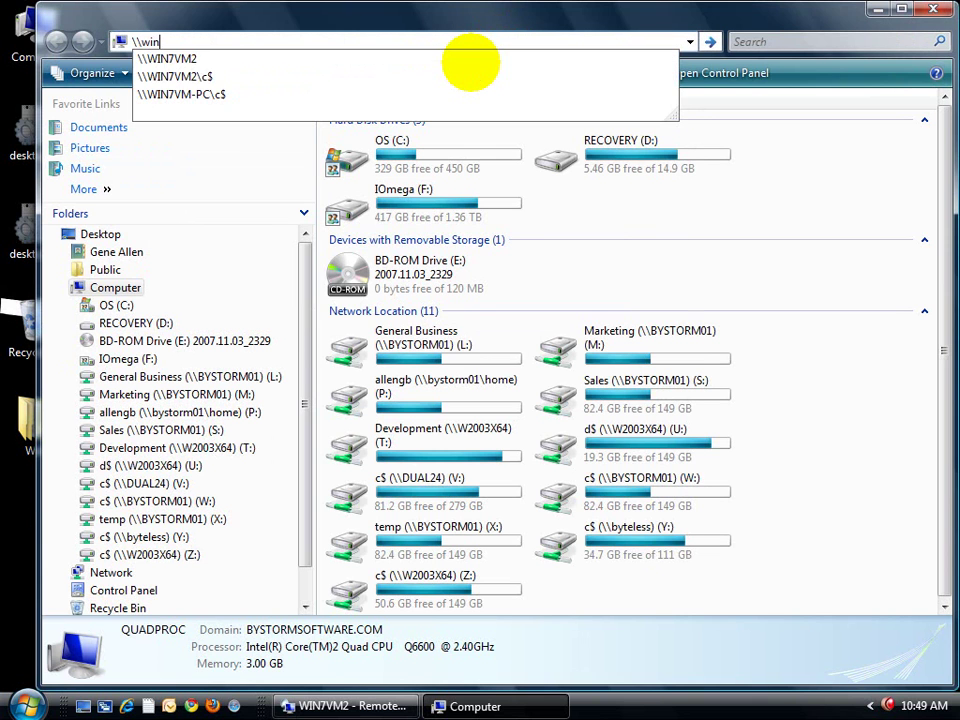
pyautogui.press('Down')
pyautogui.press('Down')
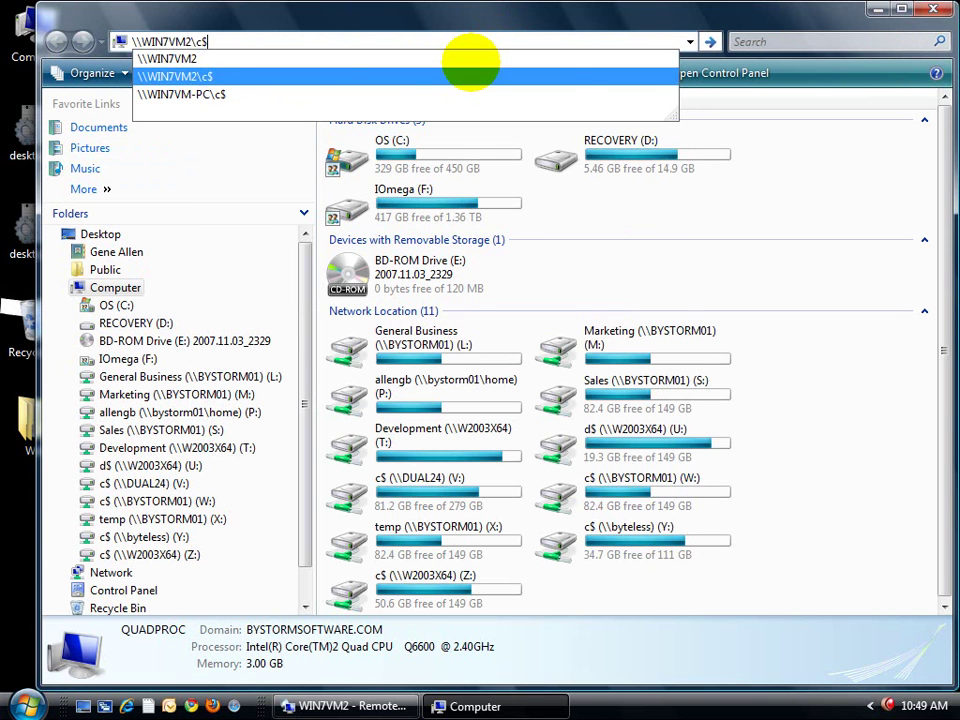
pyautogui.press('Return')
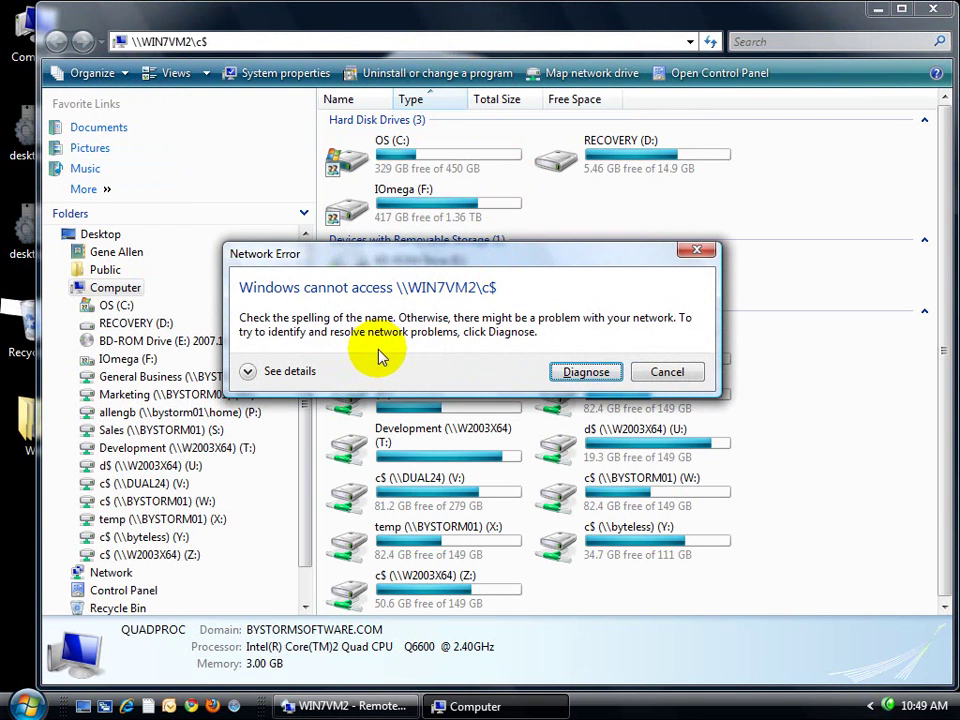
pyautogui.click(667, 372)
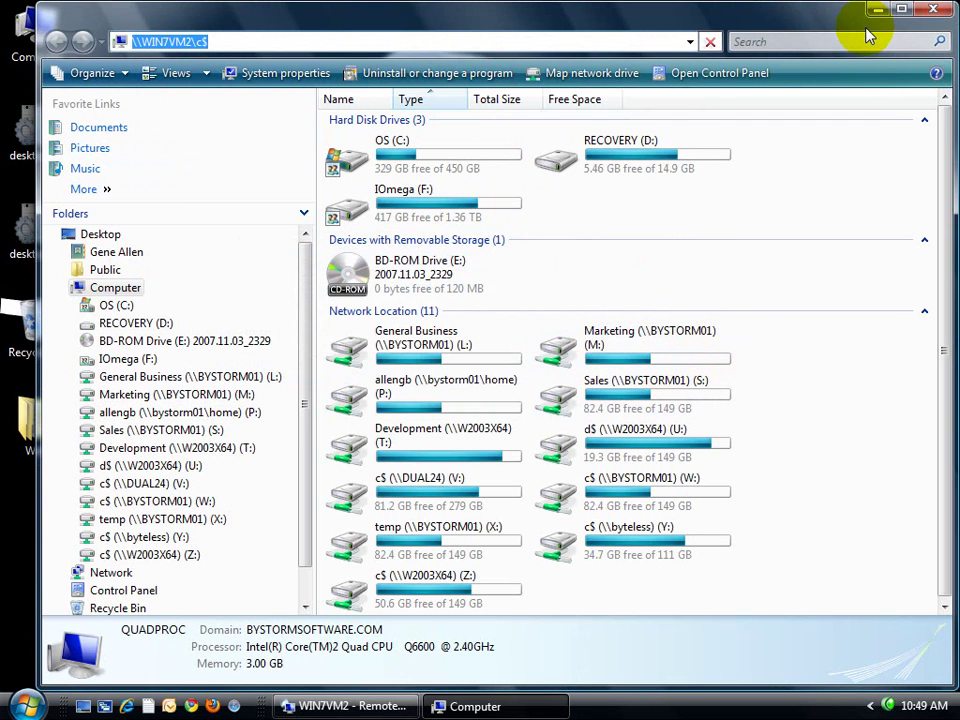
pyautogui.click(933, 9)
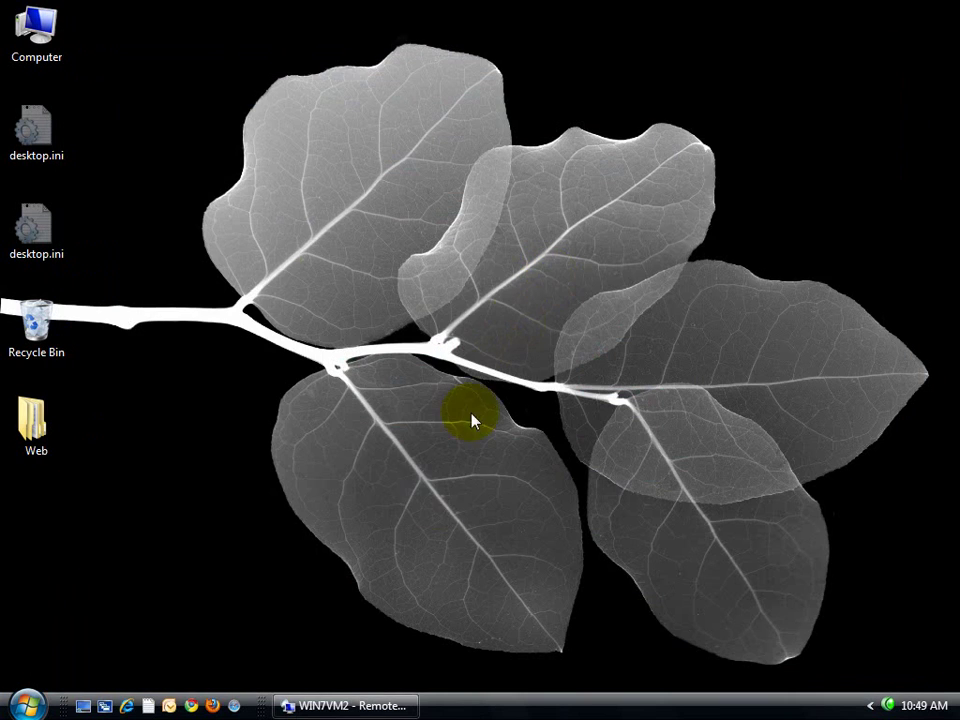
# Return to the WIN7VM2 session, select med_63601, and disconnect the remote desktop session
pyautogui.click(393, 700)
pyautogui.click(437, 165)
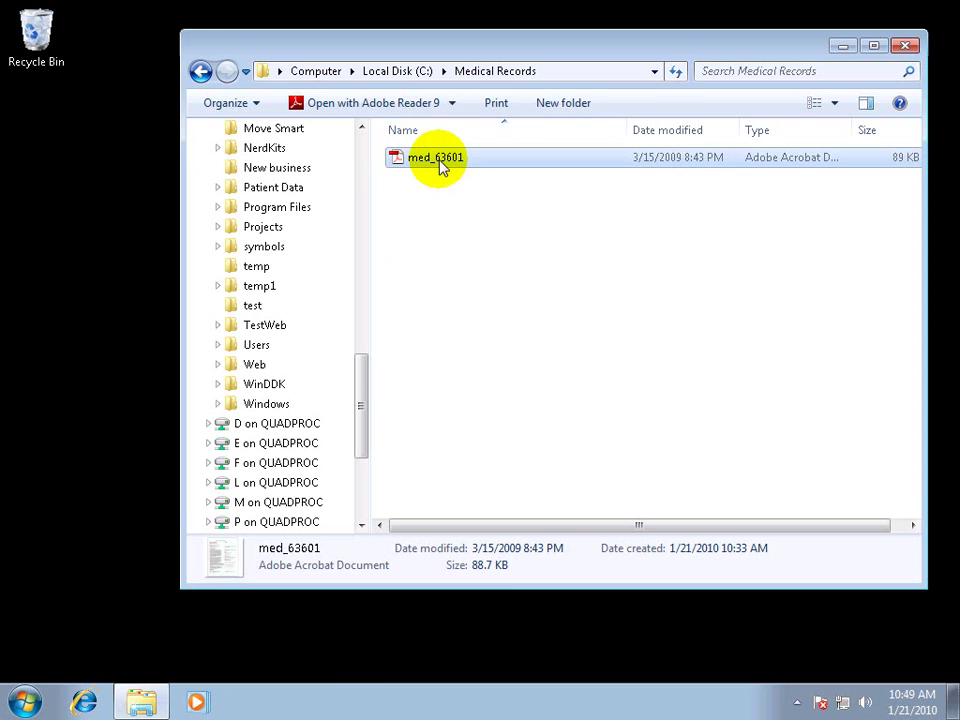
pyautogui.click(3, 314)
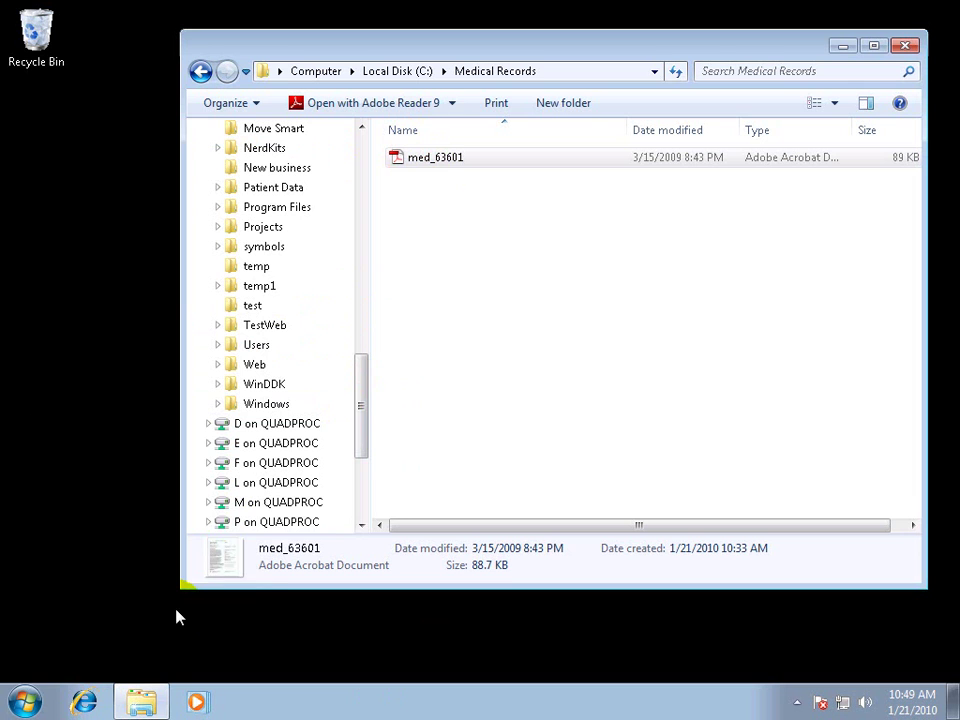
pyautogui.moveTo(668, 8)
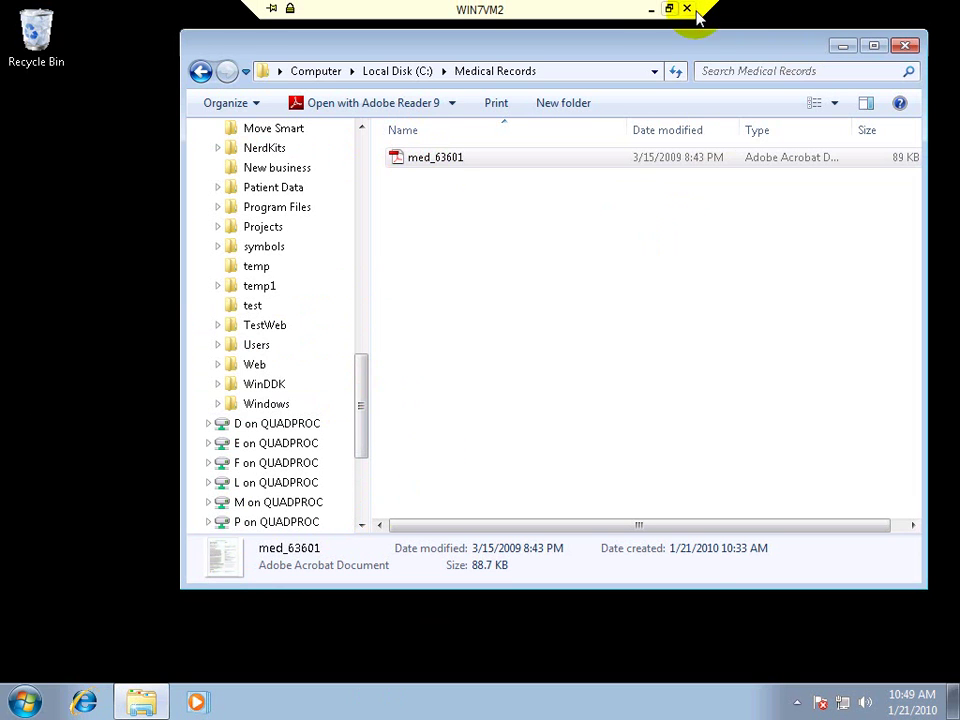
pyautogui.click(687, 9)
pyautogui.click(531, 398)
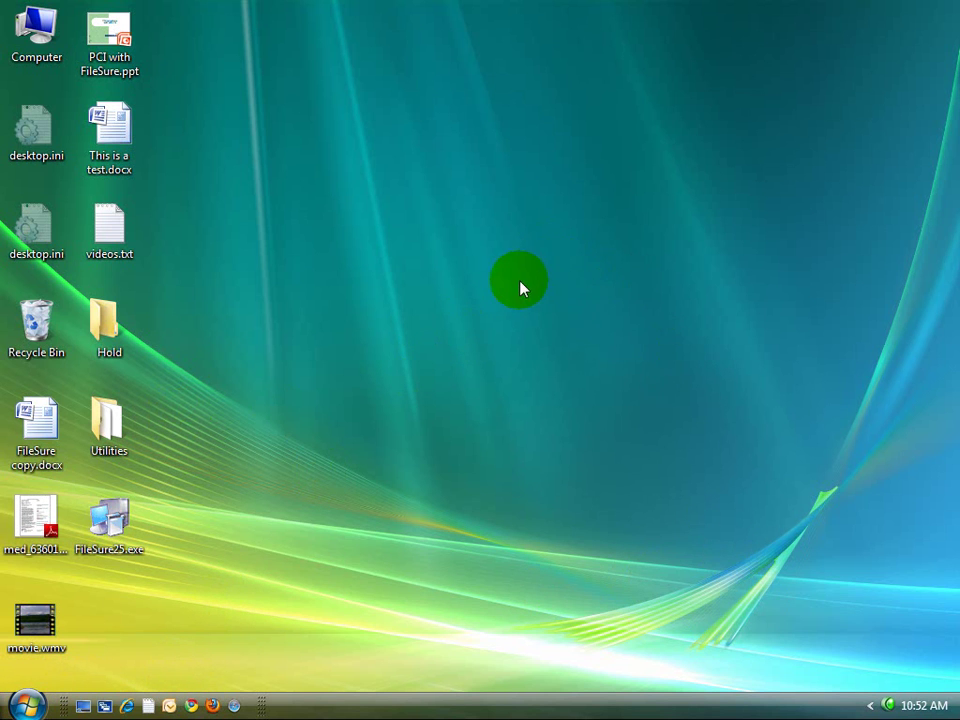
# Switch to FileSure Defend and display the local rules under rule management
pyautogui.click(25, 704)
pyautogui.click(68, 398)
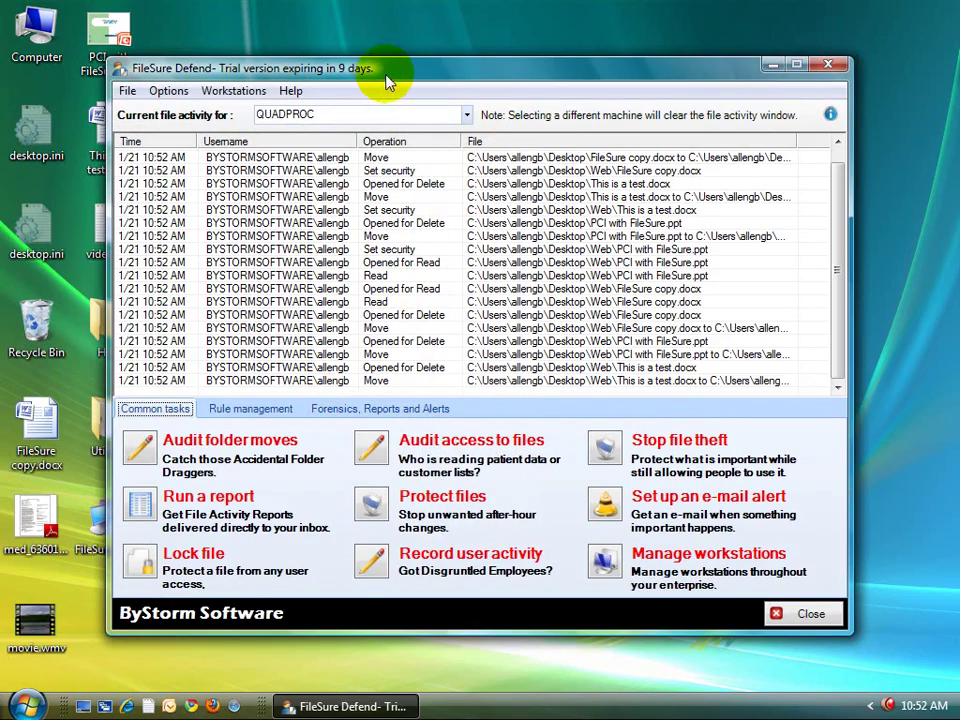
pyautogui.moveTo(388, 83); pyautogui.dragTo(411, 57)
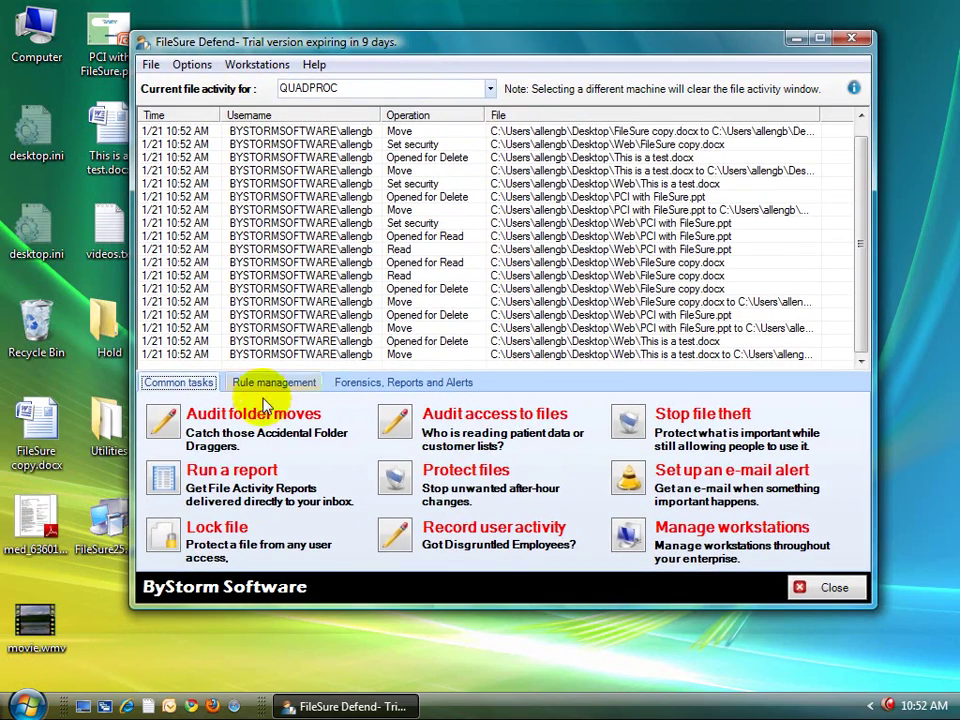
pyautogui.click(274, 386)
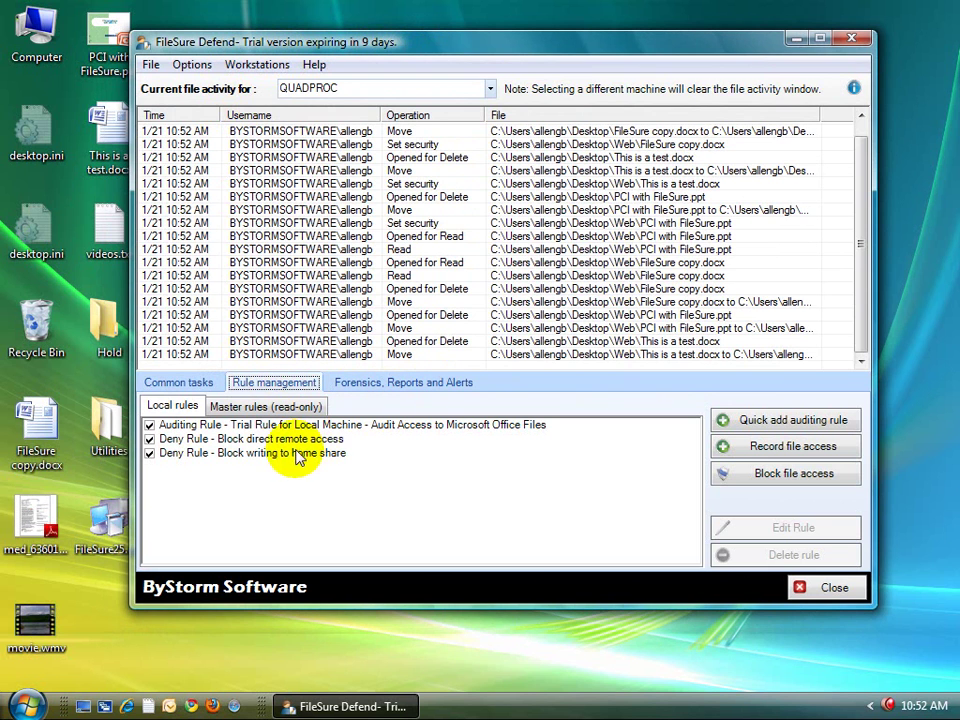
# Open the Block direct remote access rule for editing and examine its file name filter and denied operations
pyautogui.click(255, 441)
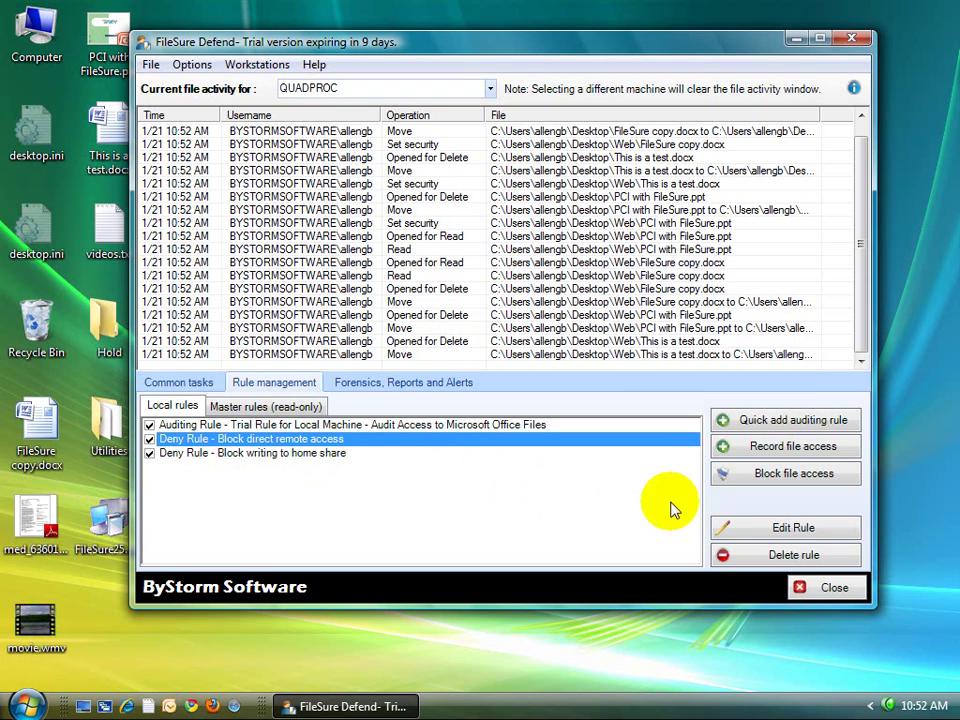
pyautogui.click(788, 530)
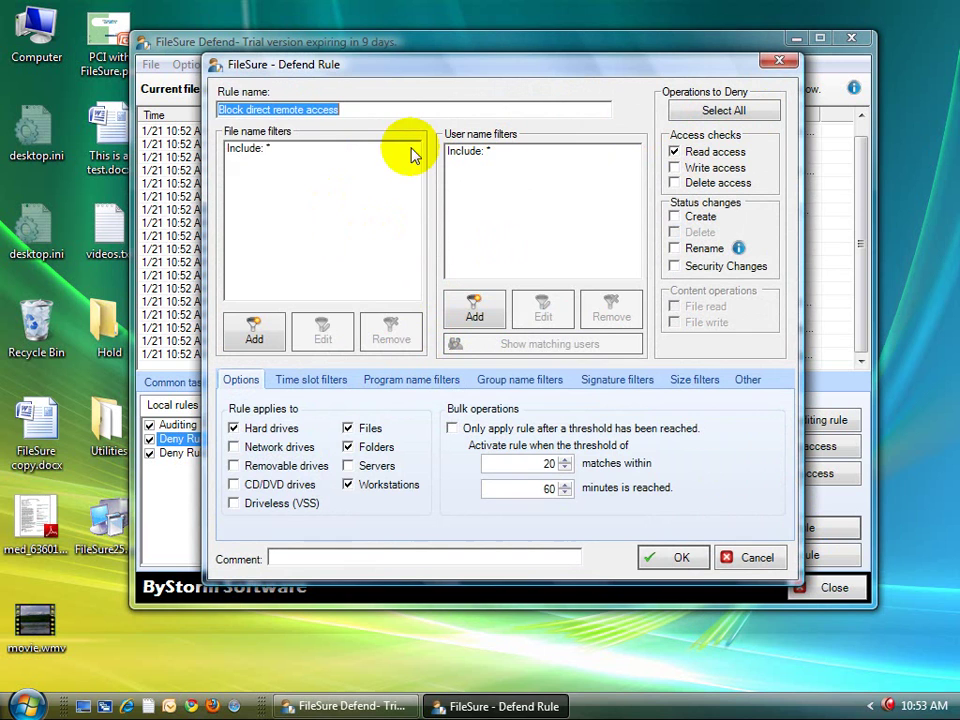
pyautogui.click(255, 150)
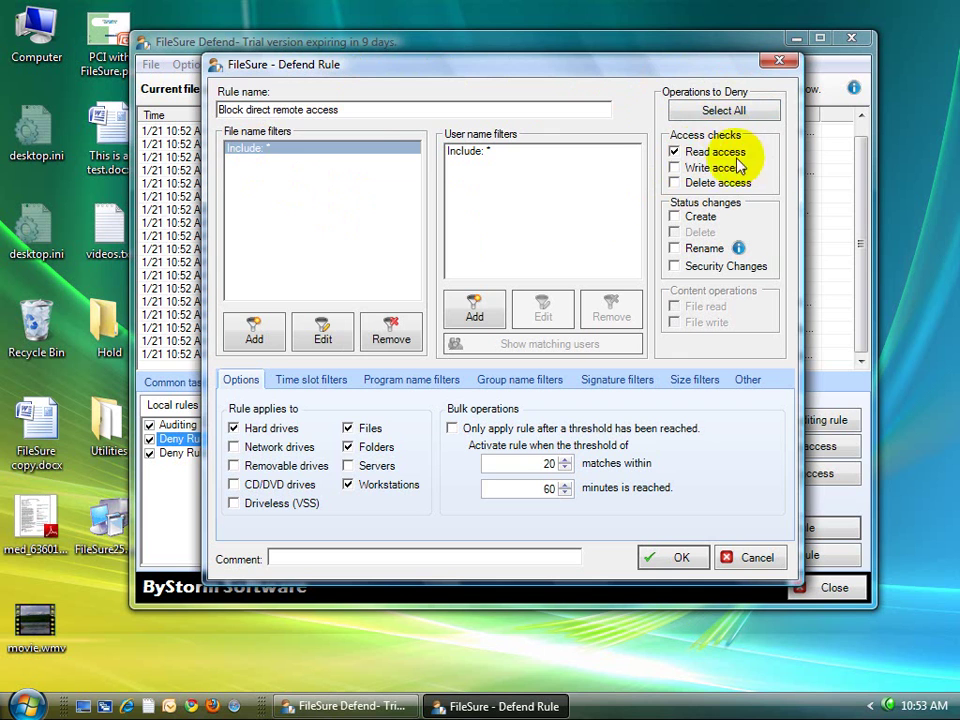
pyautogui.click(268, 150)
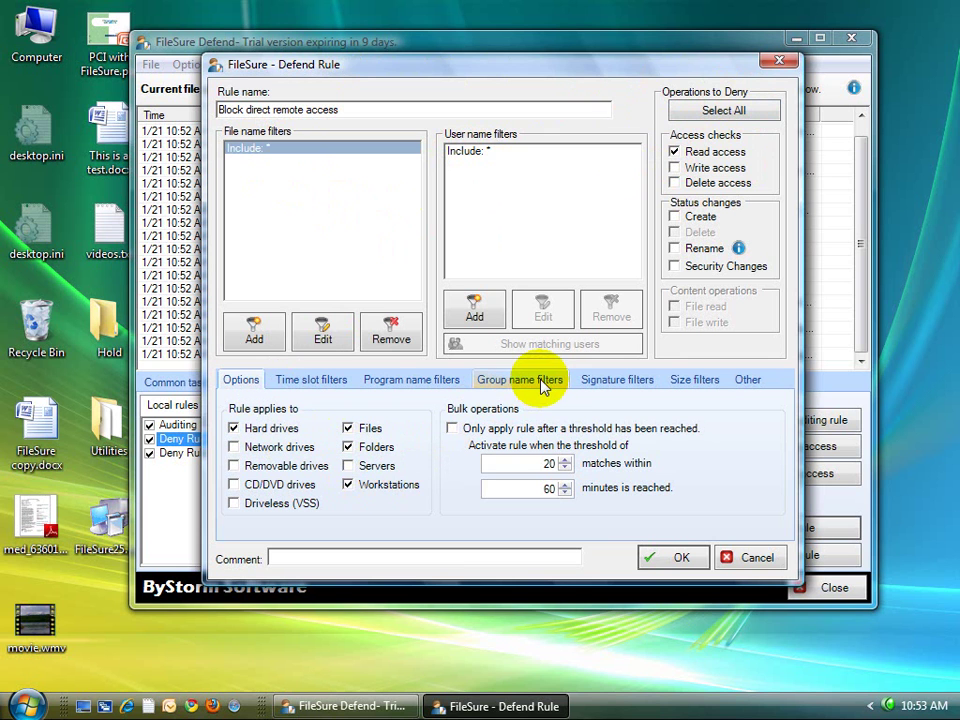
# Inspect the rule's REMOTE ACCESS program name filter in its edit dialog and cancel without changing it
pyautogui.click(425, 380)
pyautogui.click(355, 402)
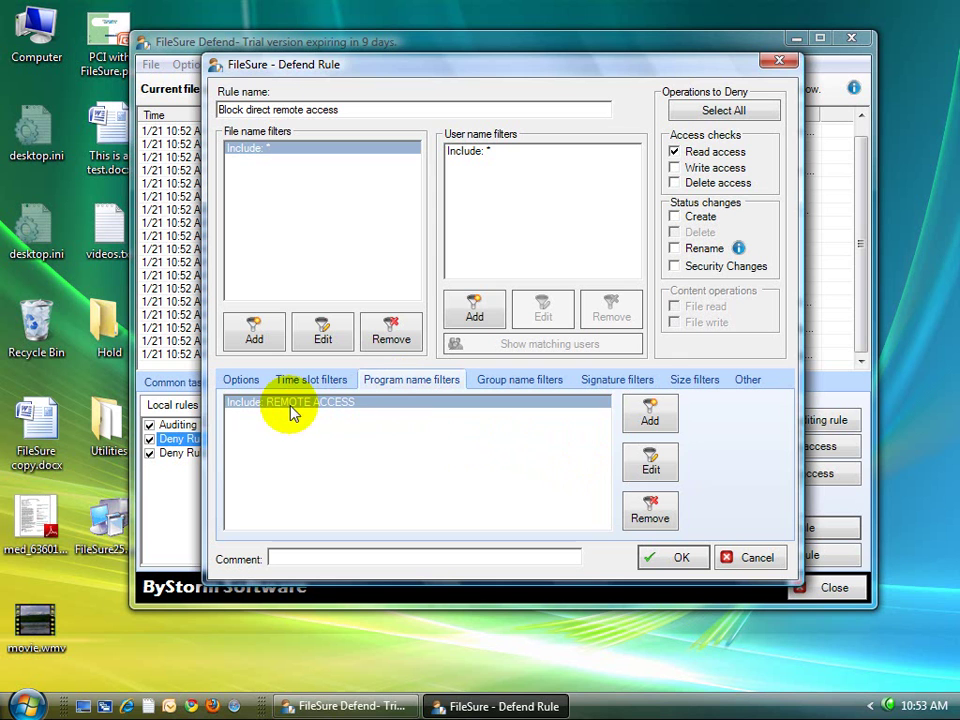
pyautogui.click(652, 466)
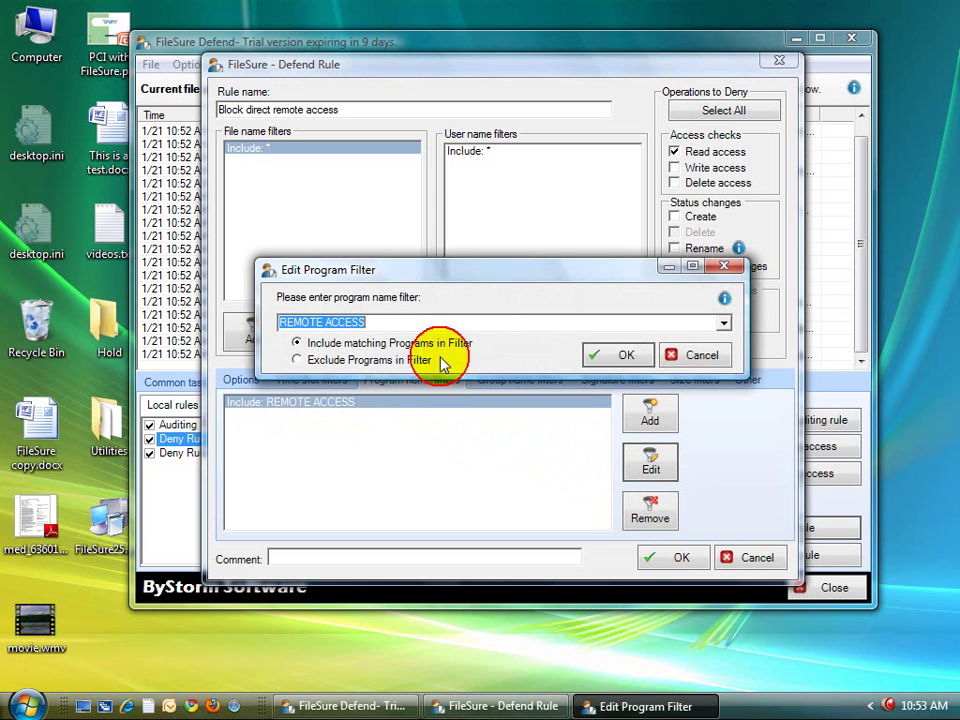
pyautogui.click(710, 360)
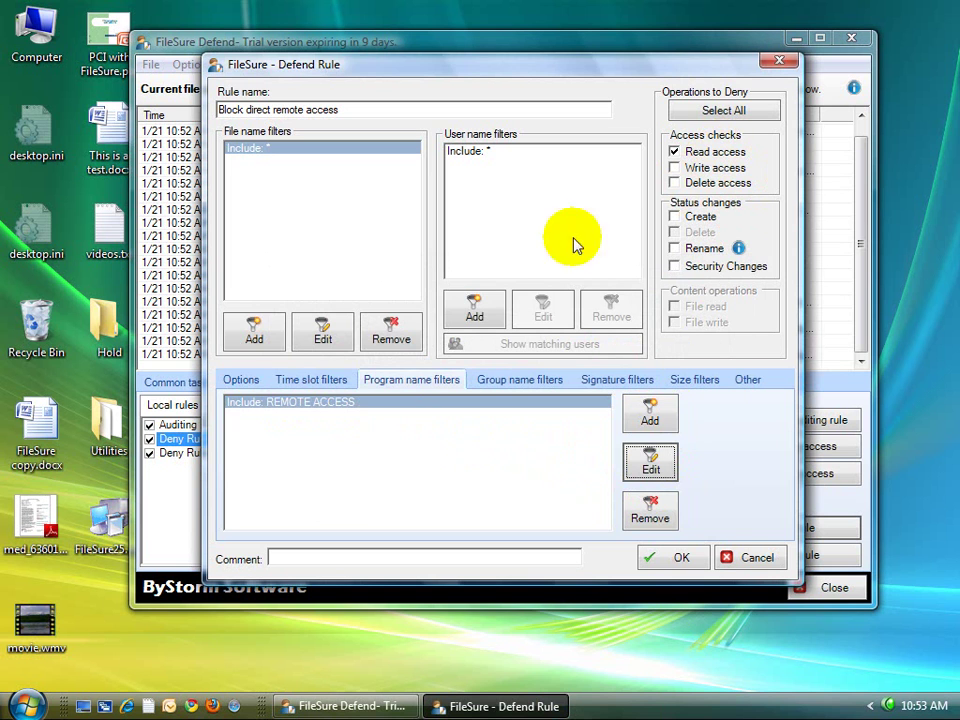
# Review the rule's drive and machine options and its program name filters, and cancel the rule dialog
pyautogui.click(240, 379)
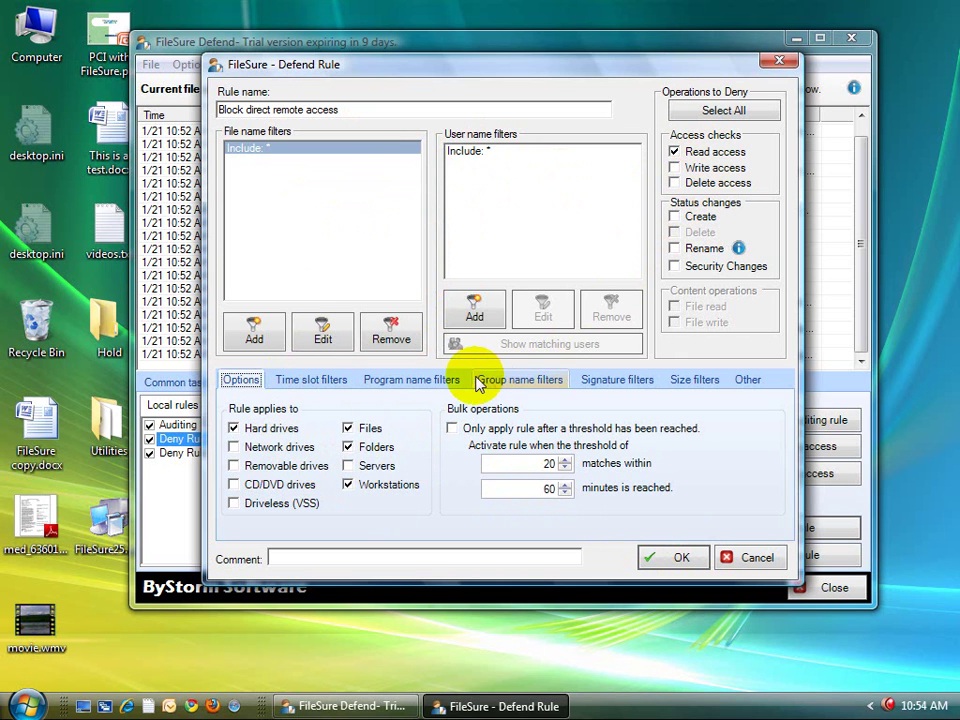
pyautogui.click(438, 381)
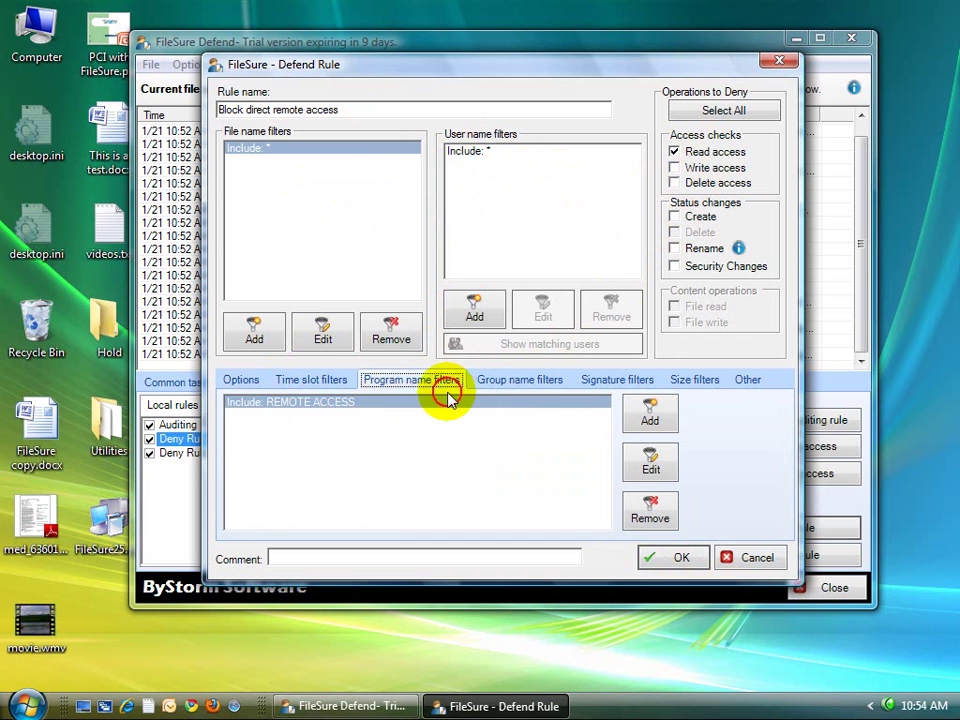
pyautogui.click(728, 559)
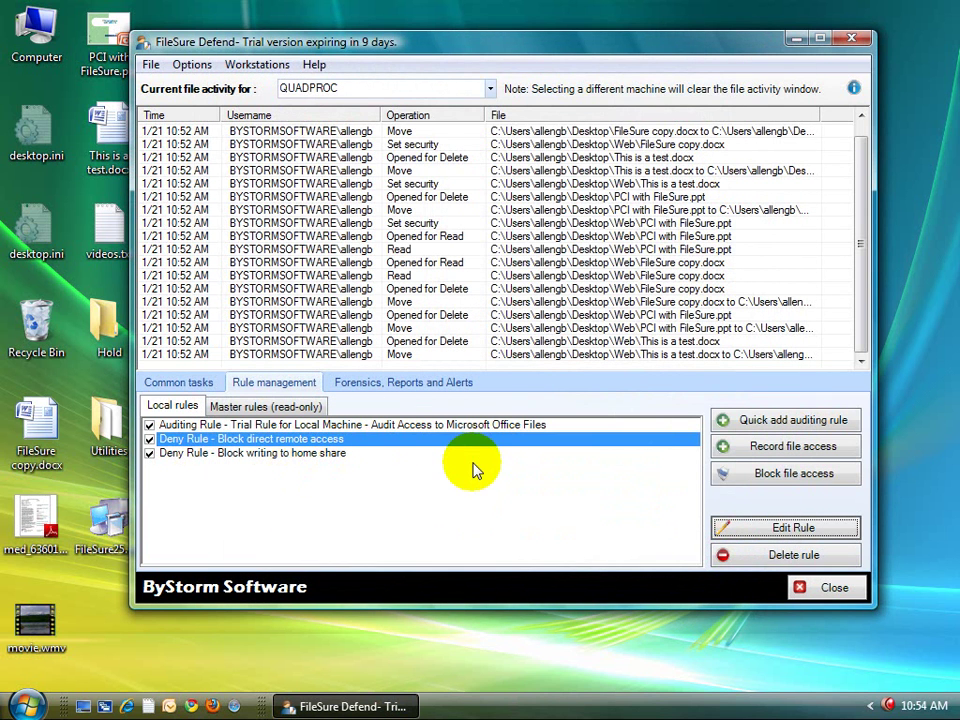
# Open the Block writing to home share rule, examine its file name filter, denied operations and options, and accept the dialog
pyautogui.click(352, 455)
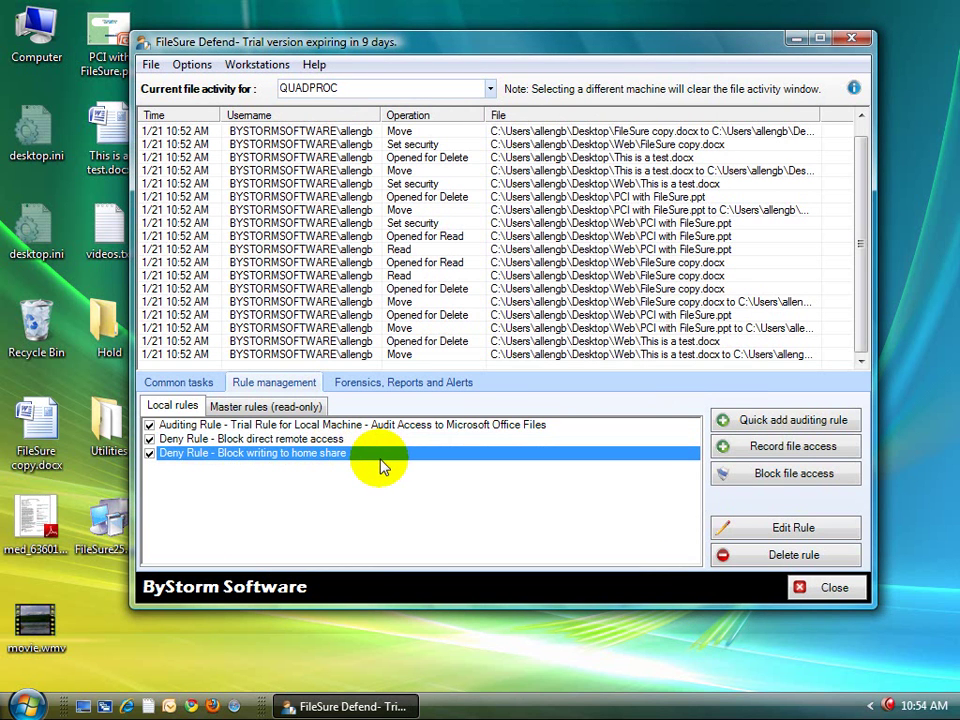
pyautogui.click(797, 538)
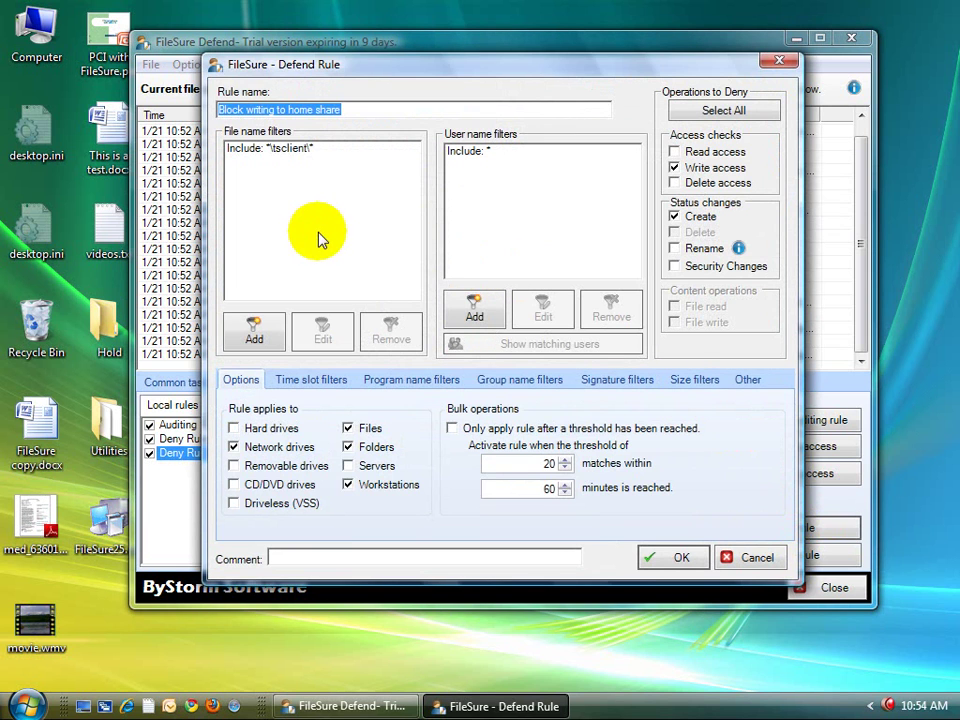
pyautogui.click(291, 150)
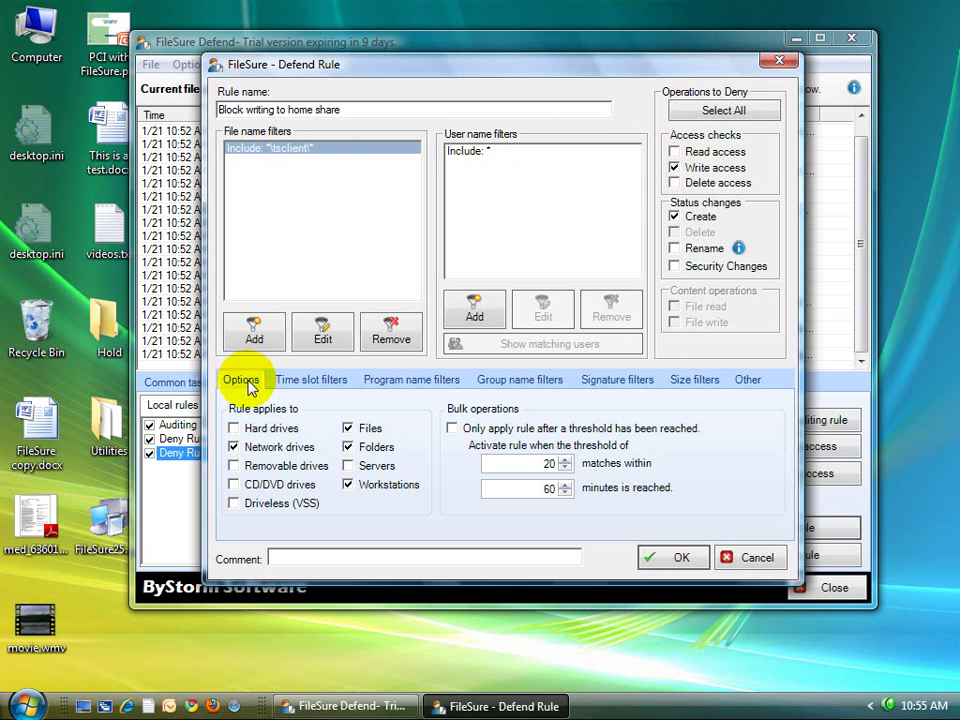
pyautogui.click(684, 559)
# Open the managed workstations list, narrow the Name column to read WIN7VM2's full status, and close the list
pyautogui.click(262, 64)
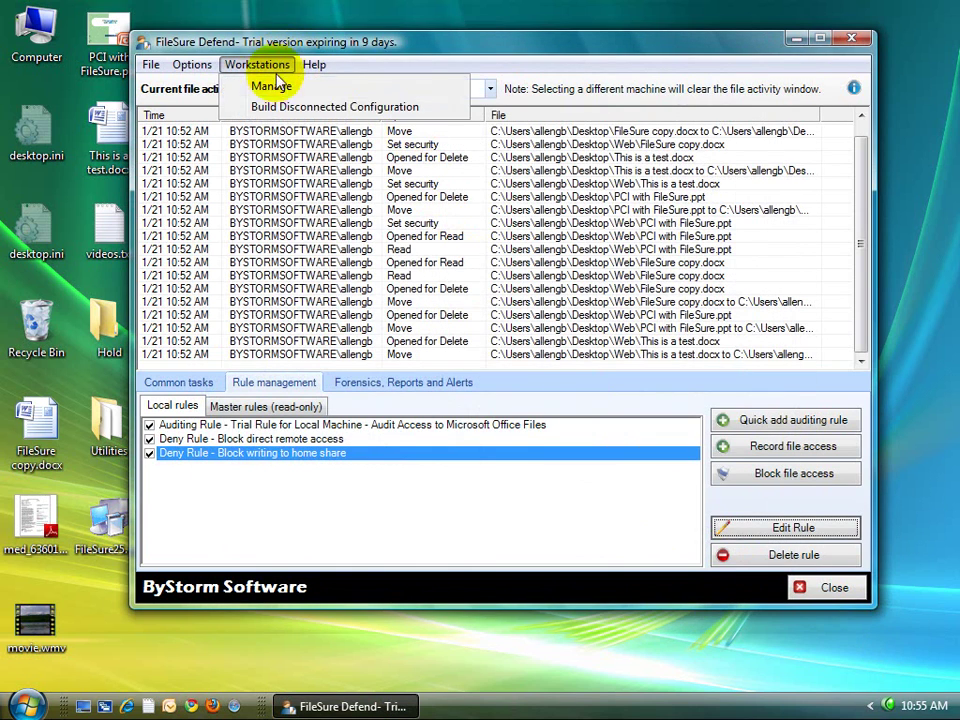
pyautogui.click(276, 83)
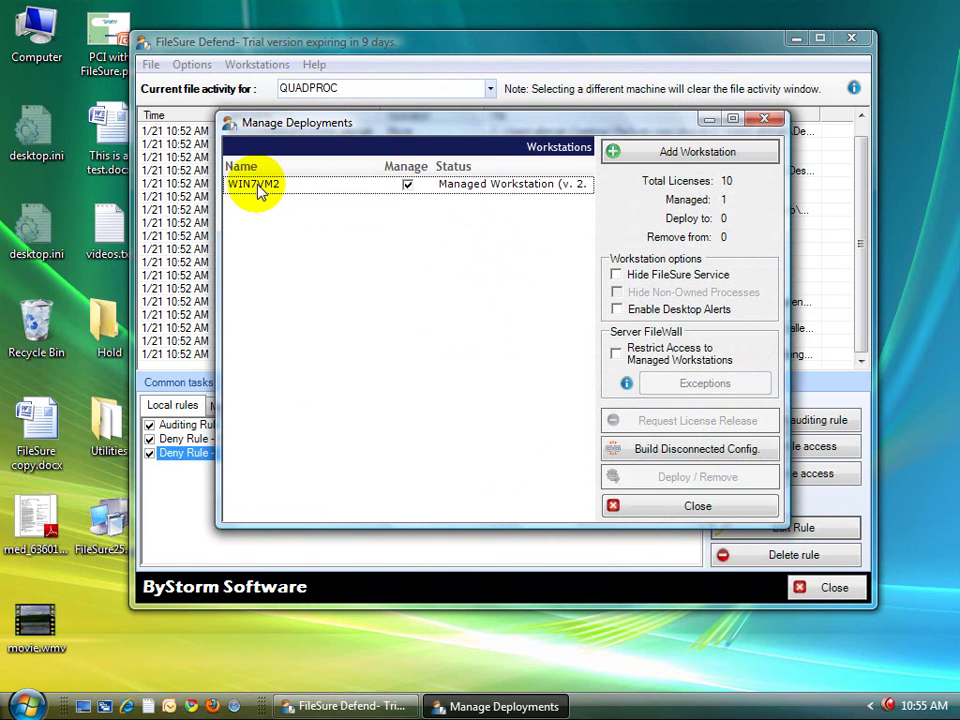
pyautogui.moveTo(382, 171); pyautogui.dragTo(318, 171)
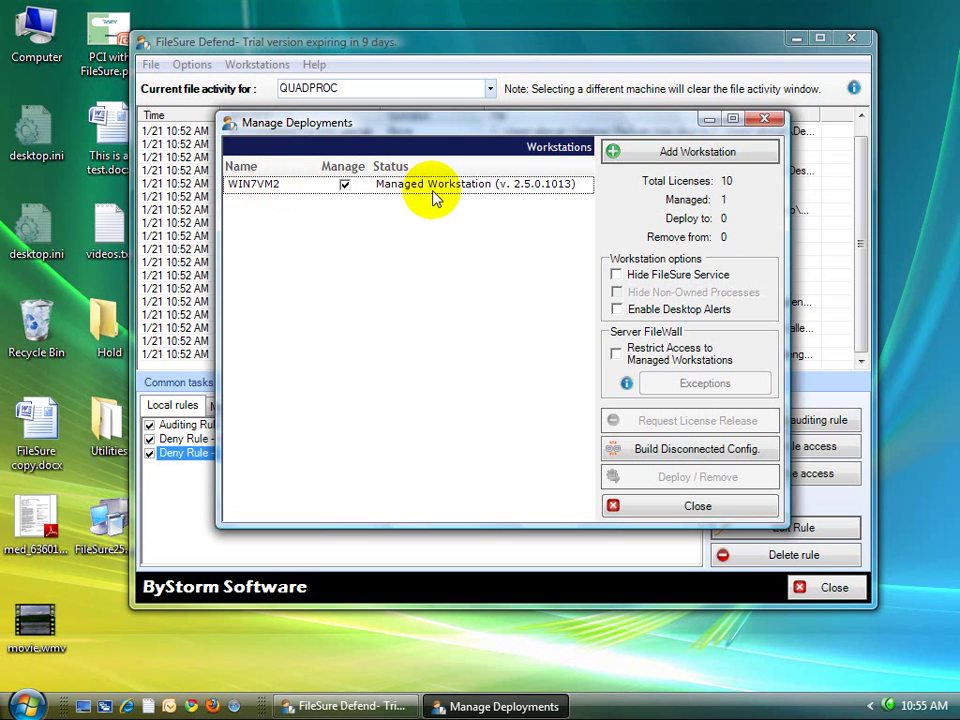
pyautogui.click(712, 506)
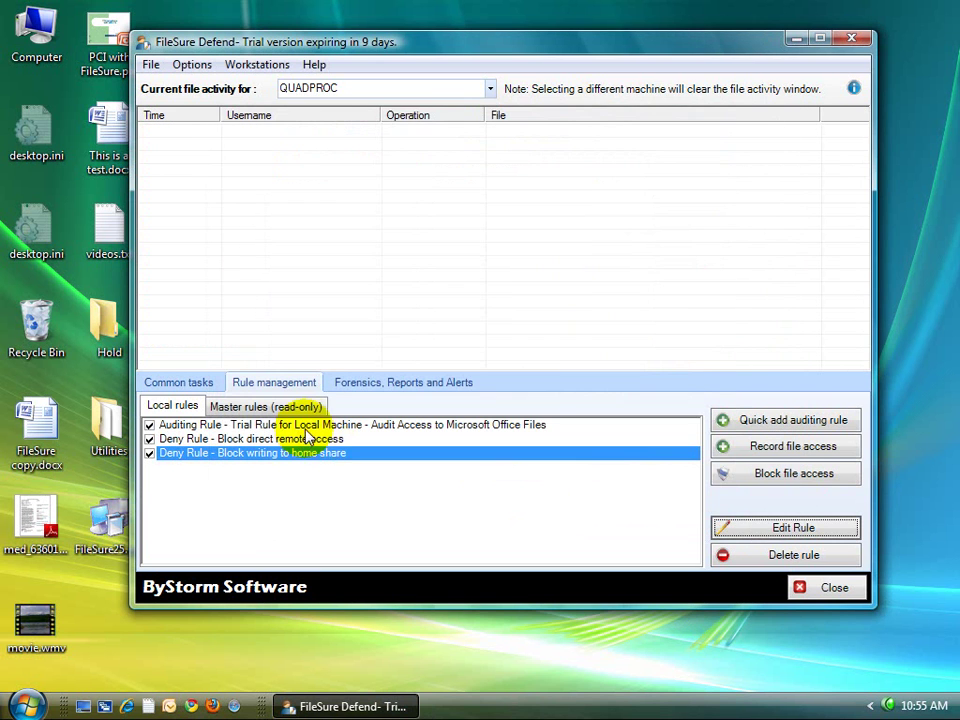
# Recheck the Workstations setting in the Block writing to home share rule, accept it, and select the Block direct remote access rule
pyautogui.click(770, 535)
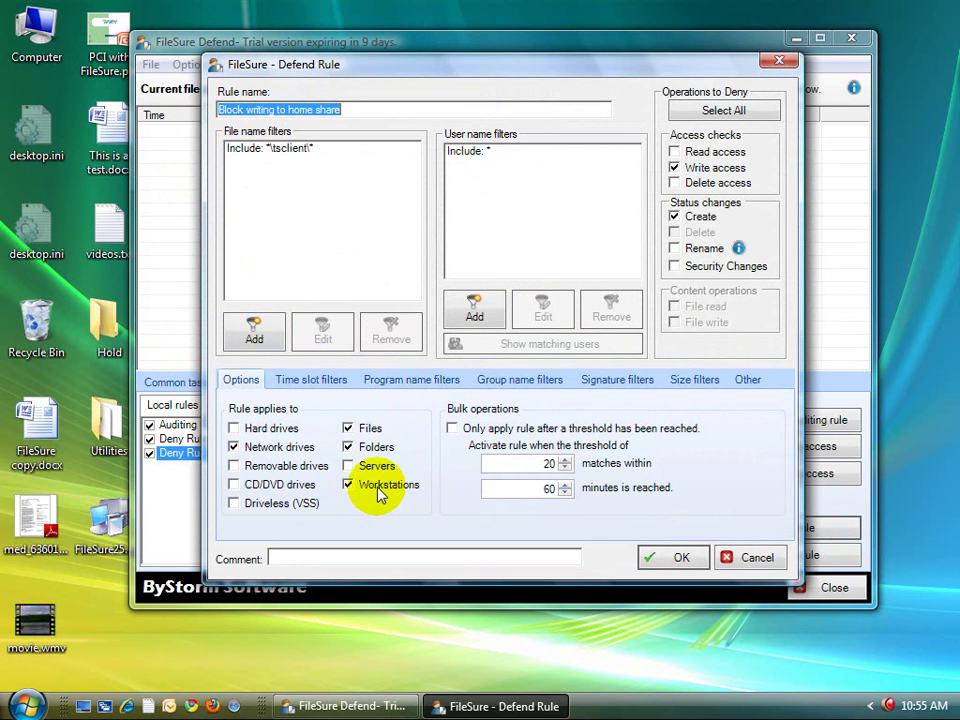
pyautogui.click(677, 557)
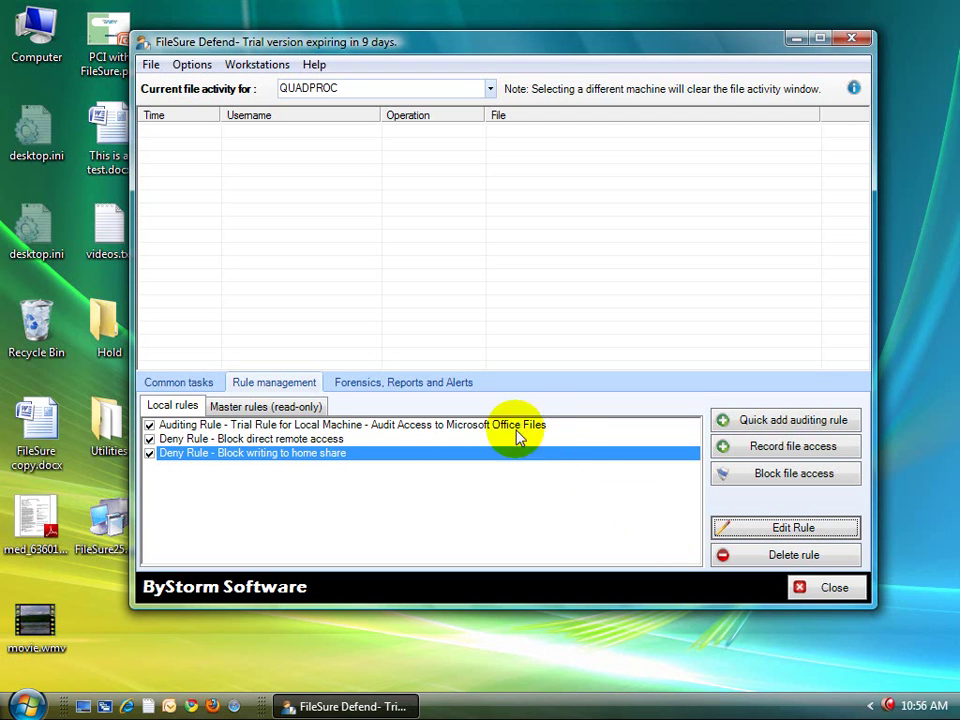
pyautogui.click(290, 440)
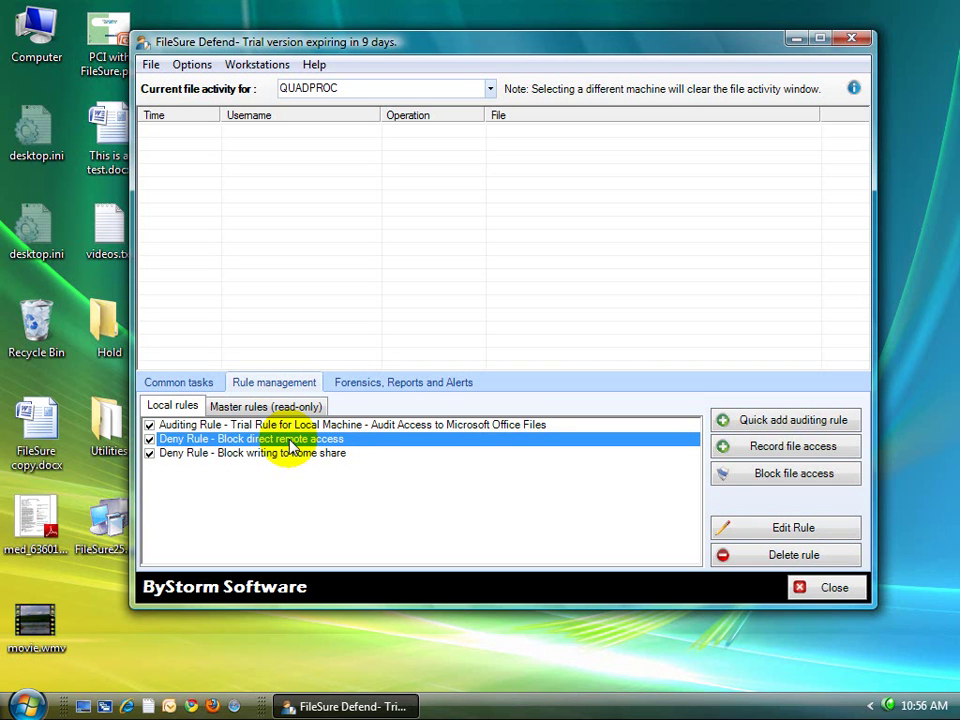
# Review the workstation deployment management options once more and close the Manage Deployments window
pyautogui.click(262, 66)
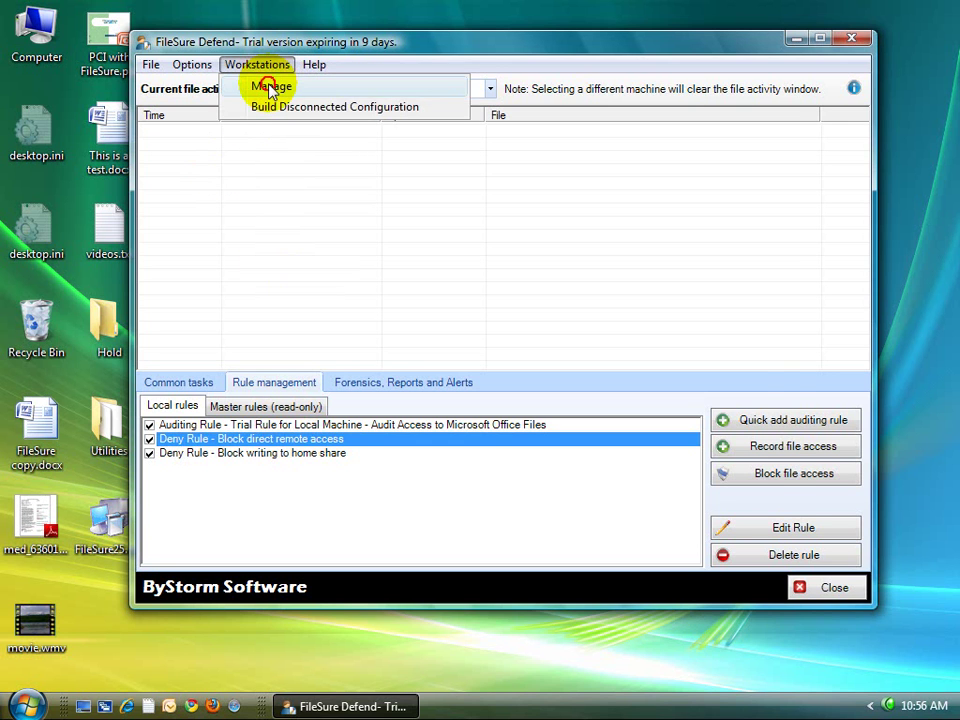
pyautogui.click(269, 87)
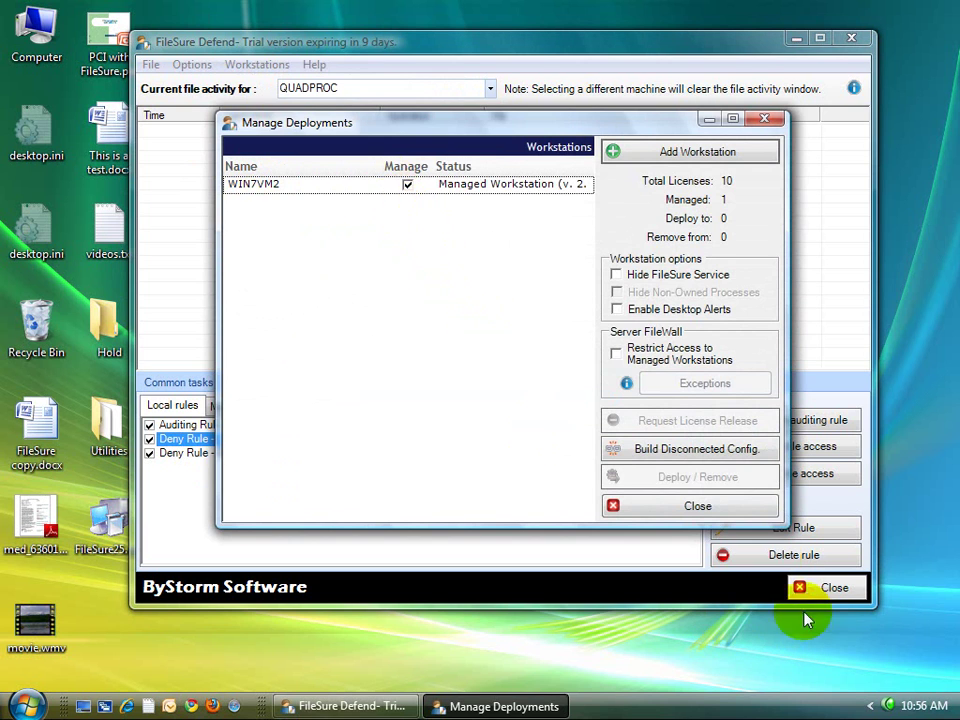
pyautogui.click(722, 501)
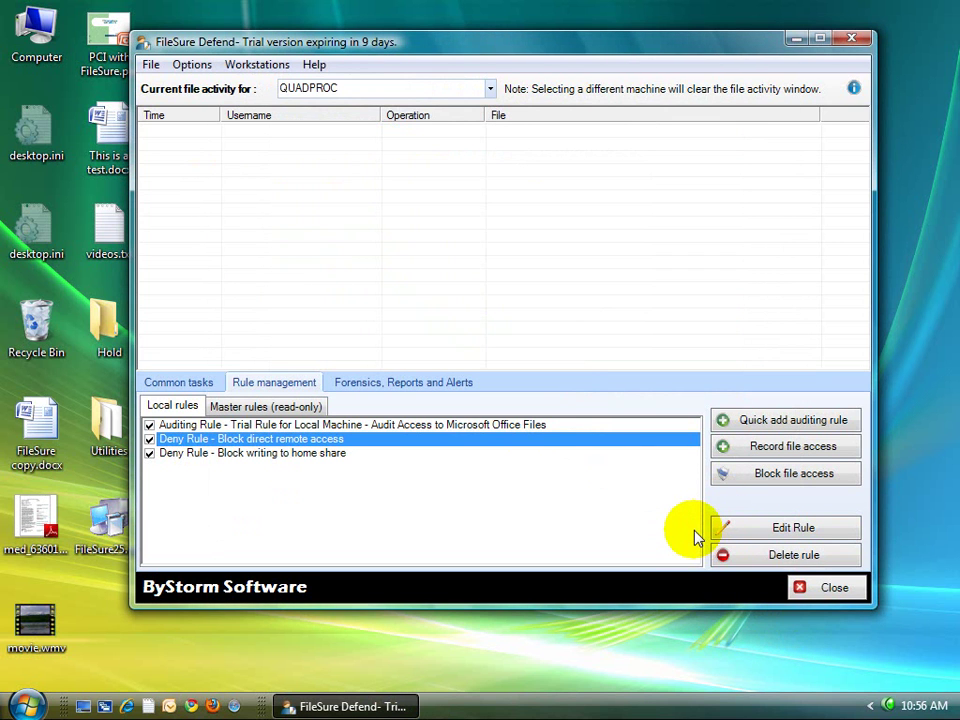